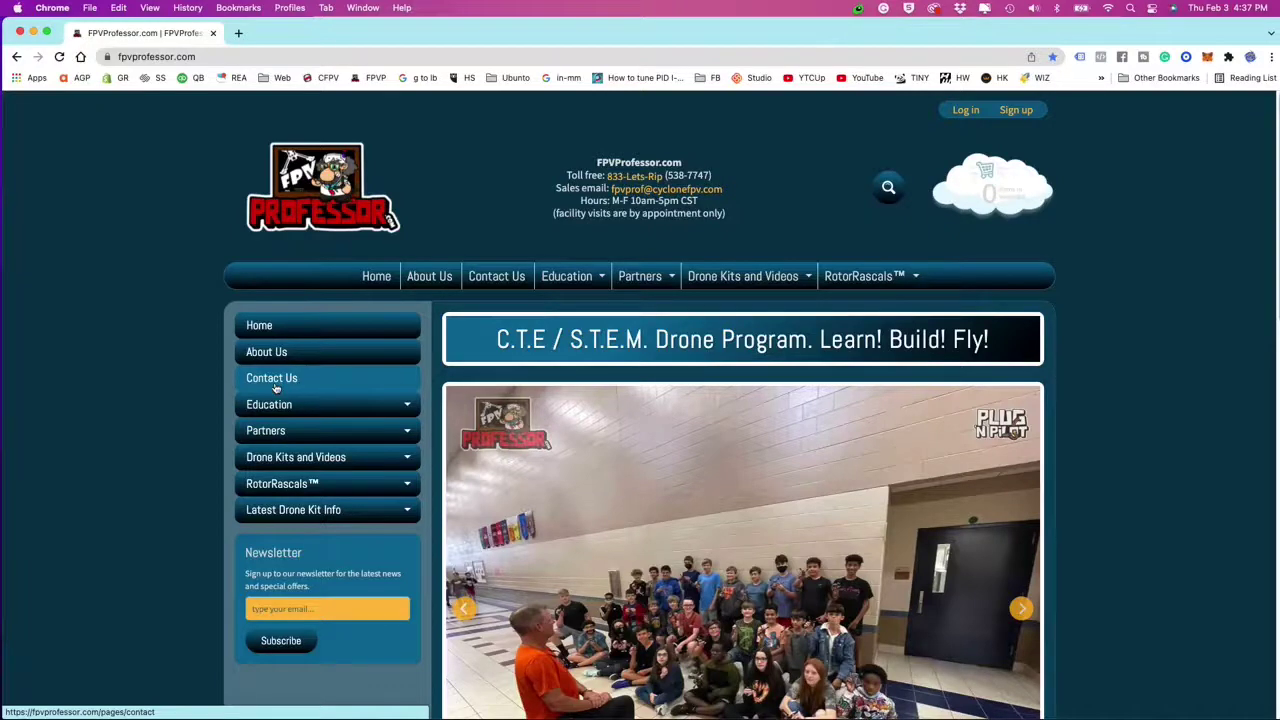
# - Hide the browser's bookmarks bar
pyautogui.click(187, 8)
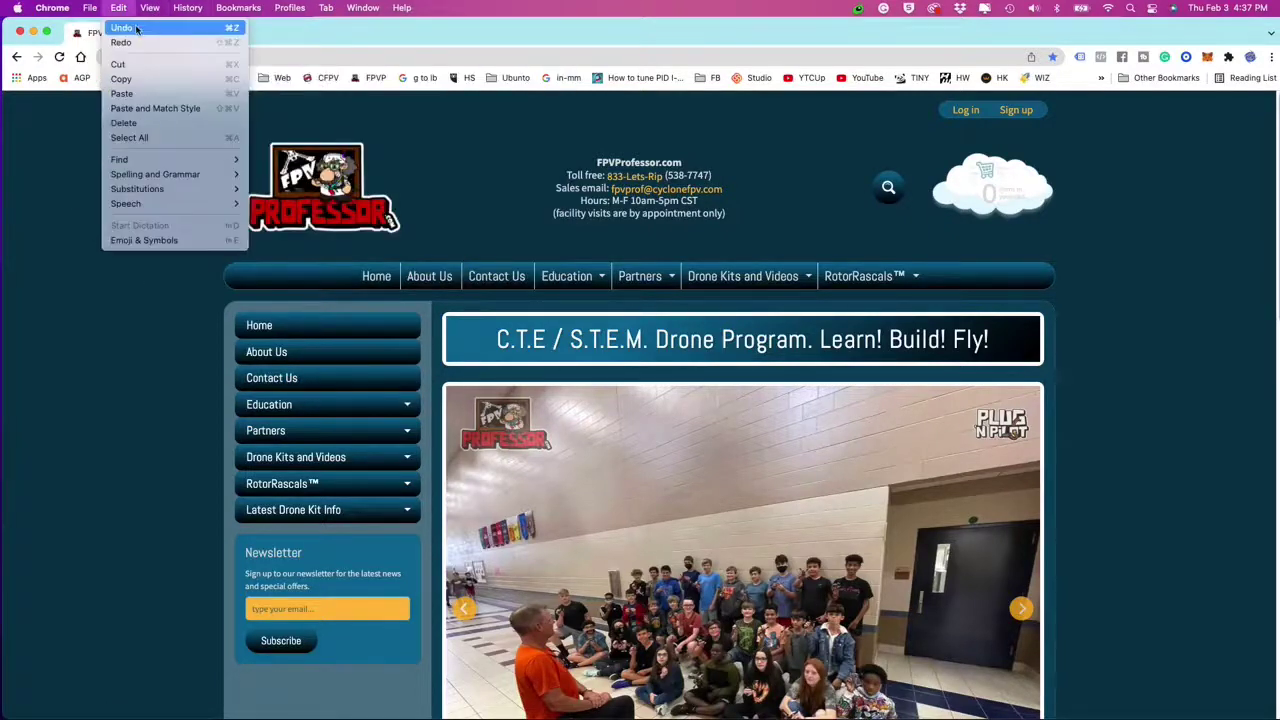
pyautogui.moveTo(149, 8)
pyautogui.click(162, 30)
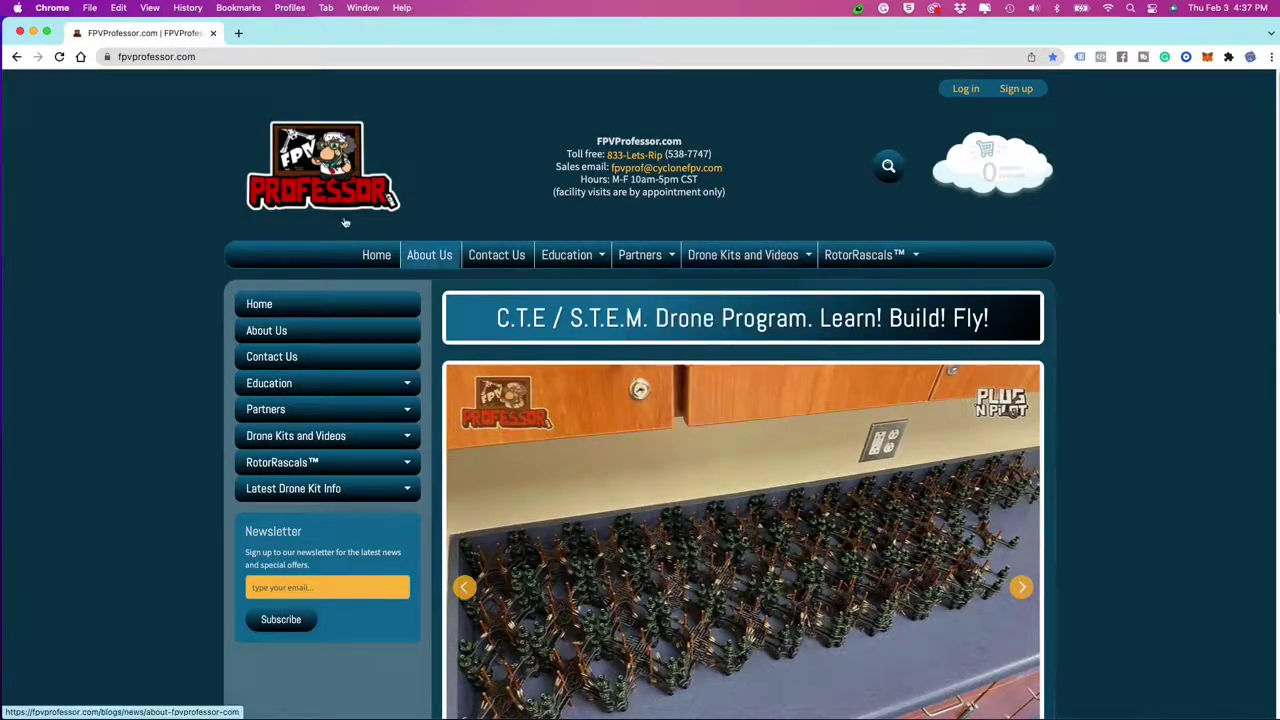
# - Open the Downloads page listed under Drone Kits and Videos on the FPVProfessor site
pyautogui.scroll(-5, 234, 211)
pyautogui.scroll(3, 234, 211)
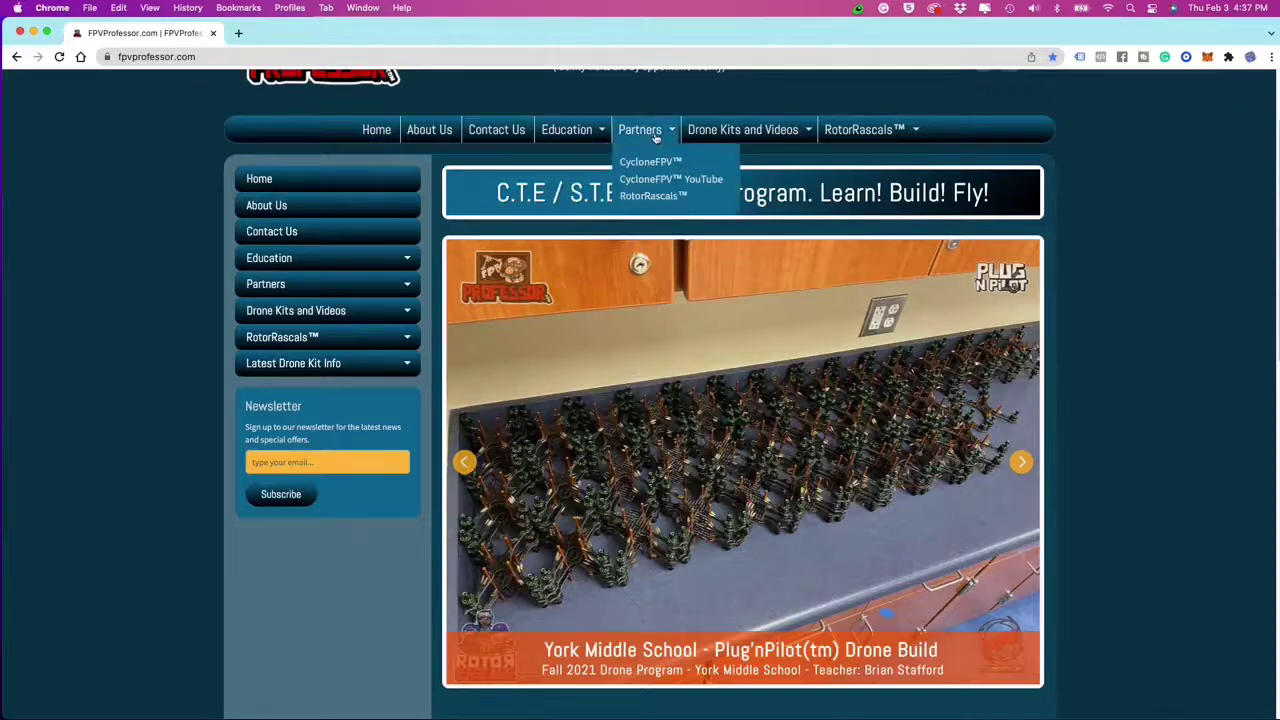
pyautogui.moveTo(742, 137)
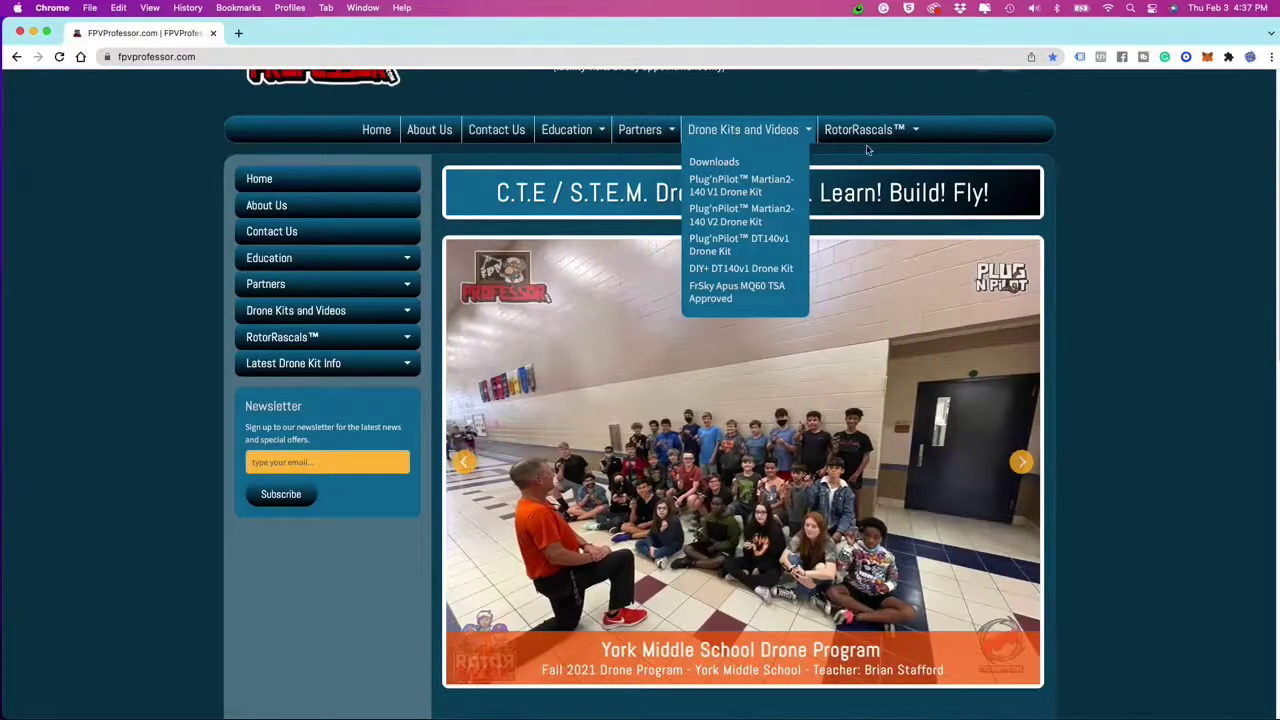
pyautogui.click(715, 160)
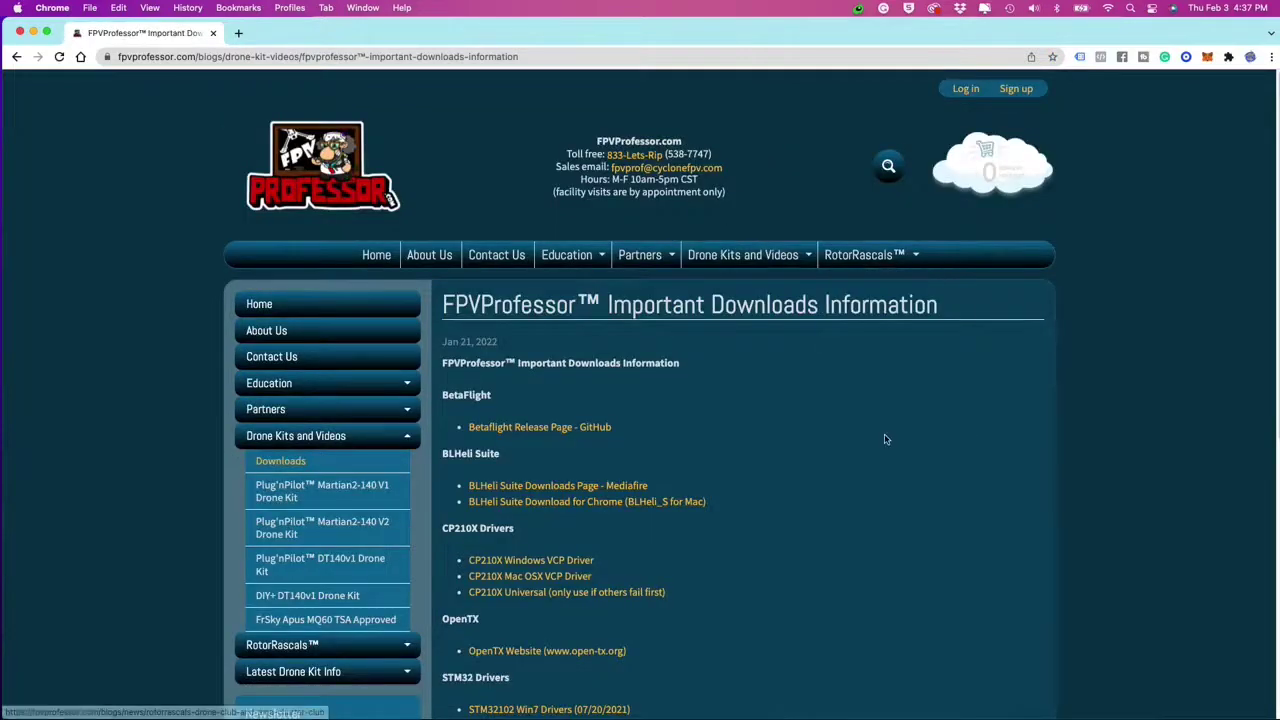
# - Open the BLHeli Suite Download for Chrome (BLHeli_S for Mac) link and launch the BLHeli - Configurator app
pyautogui.scroll(-1, 885, 439)
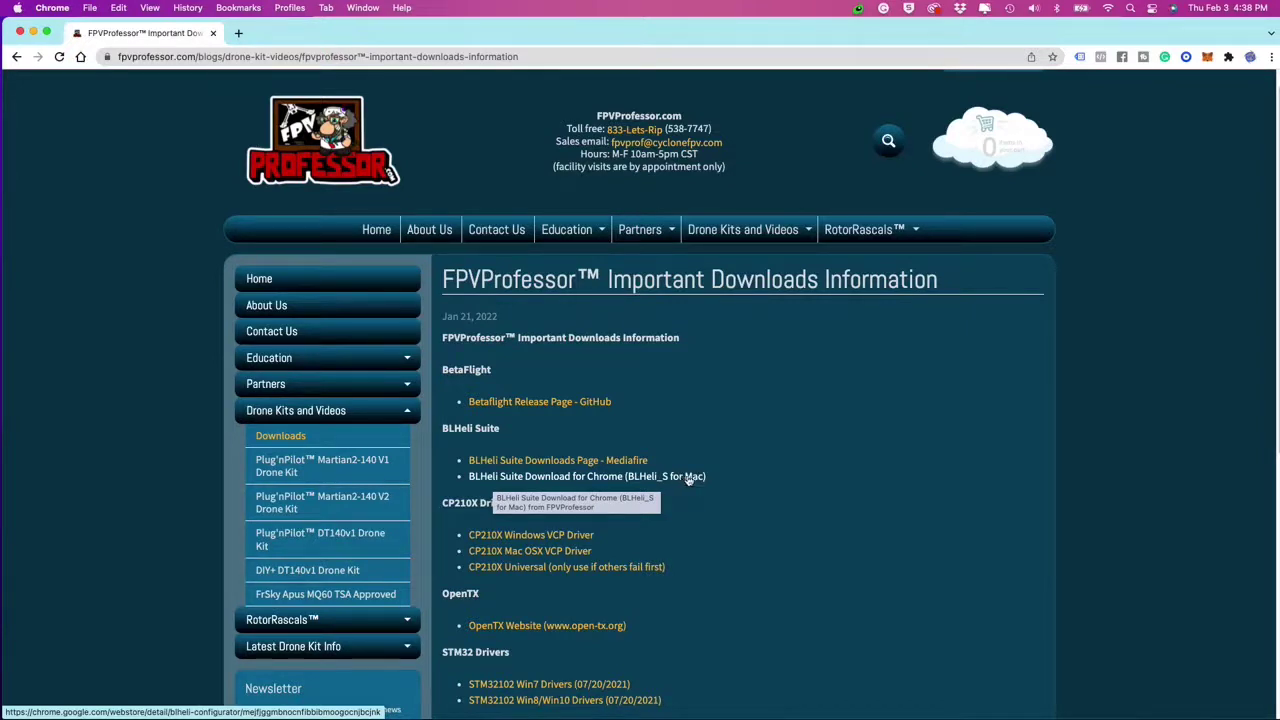
pyautogui.click(695, 480)
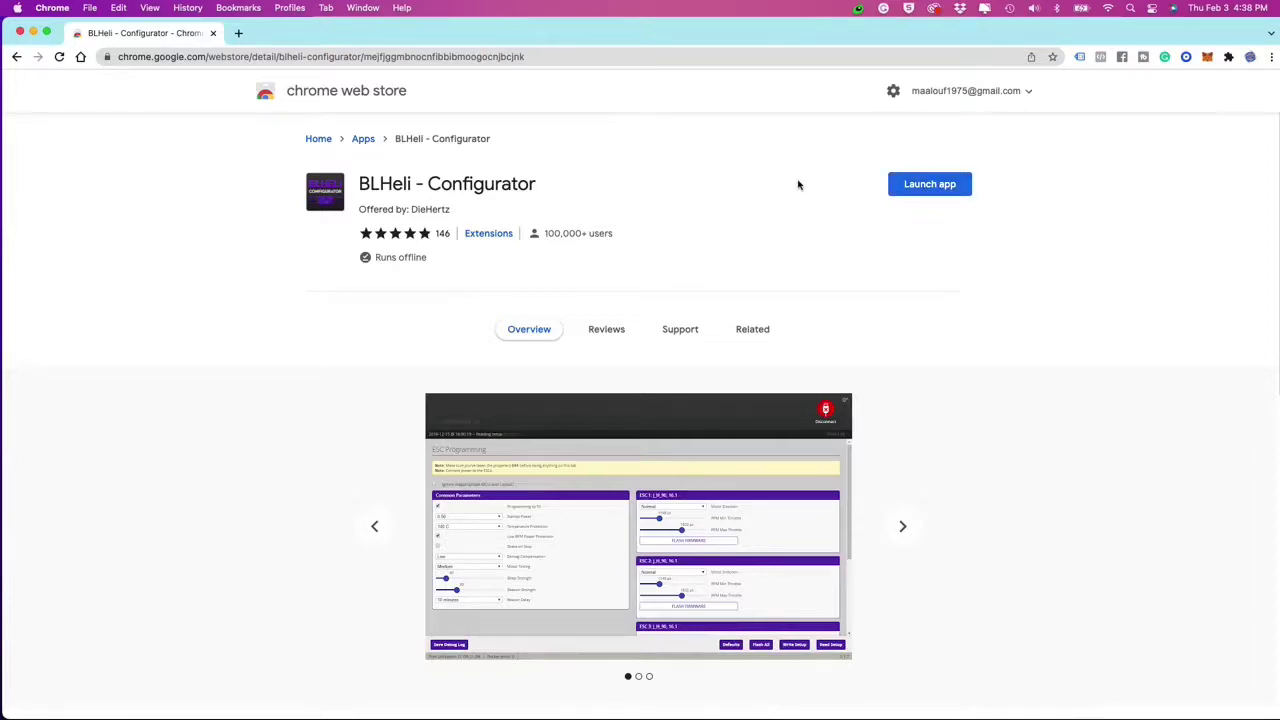
pyautogui.click(923, 186)
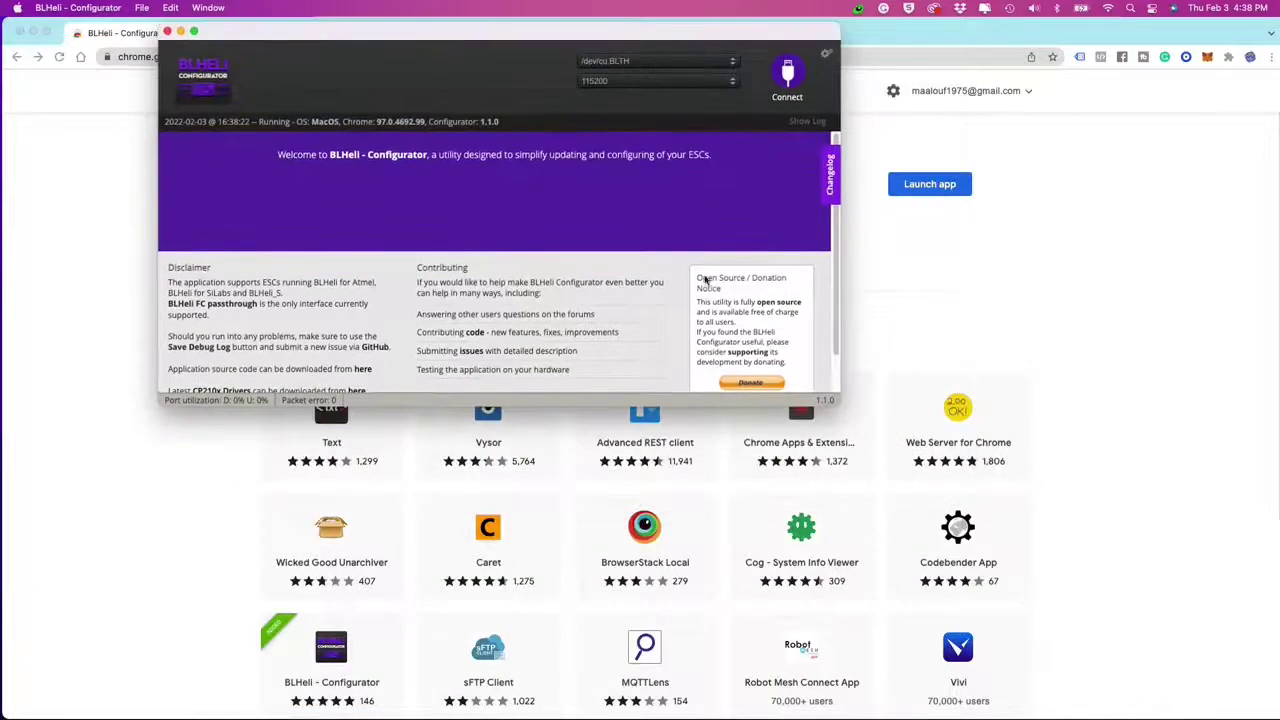
# - Reposition and enlarge the BLHeli - Configurator window so that it fills most of the screen
pyautogui.moveTo(840, 410); pyautogui.dragTo(1125, 700)
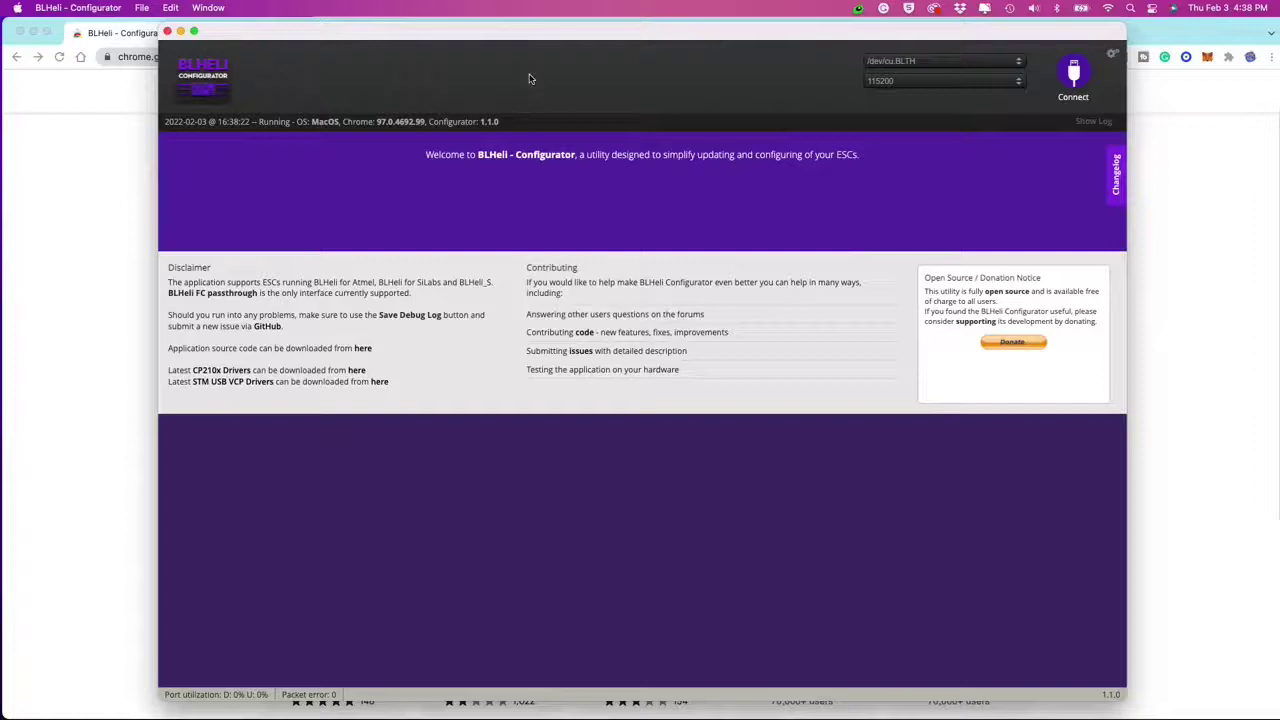
pyautogui.moveTo(531, 33); pyautogui.dragTo(386, 27)
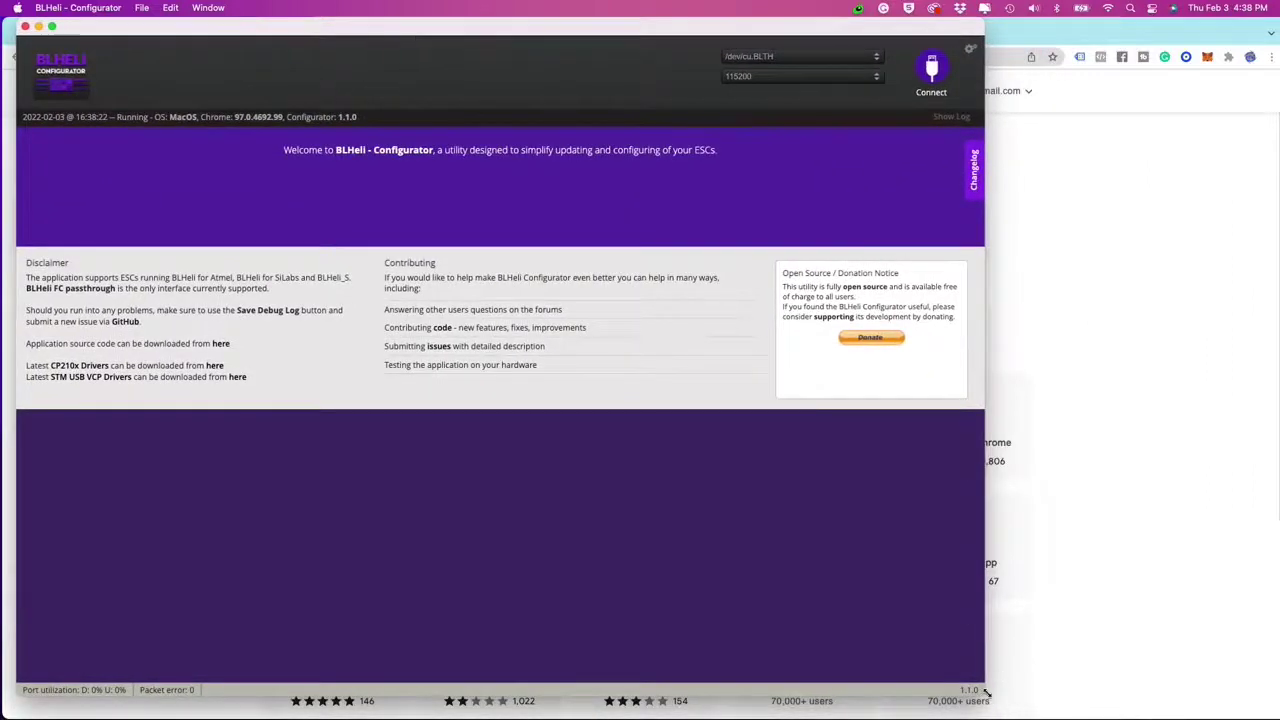
pyautogui.moveTo(982, 691); pyautogui.dragTo(1230, 703)
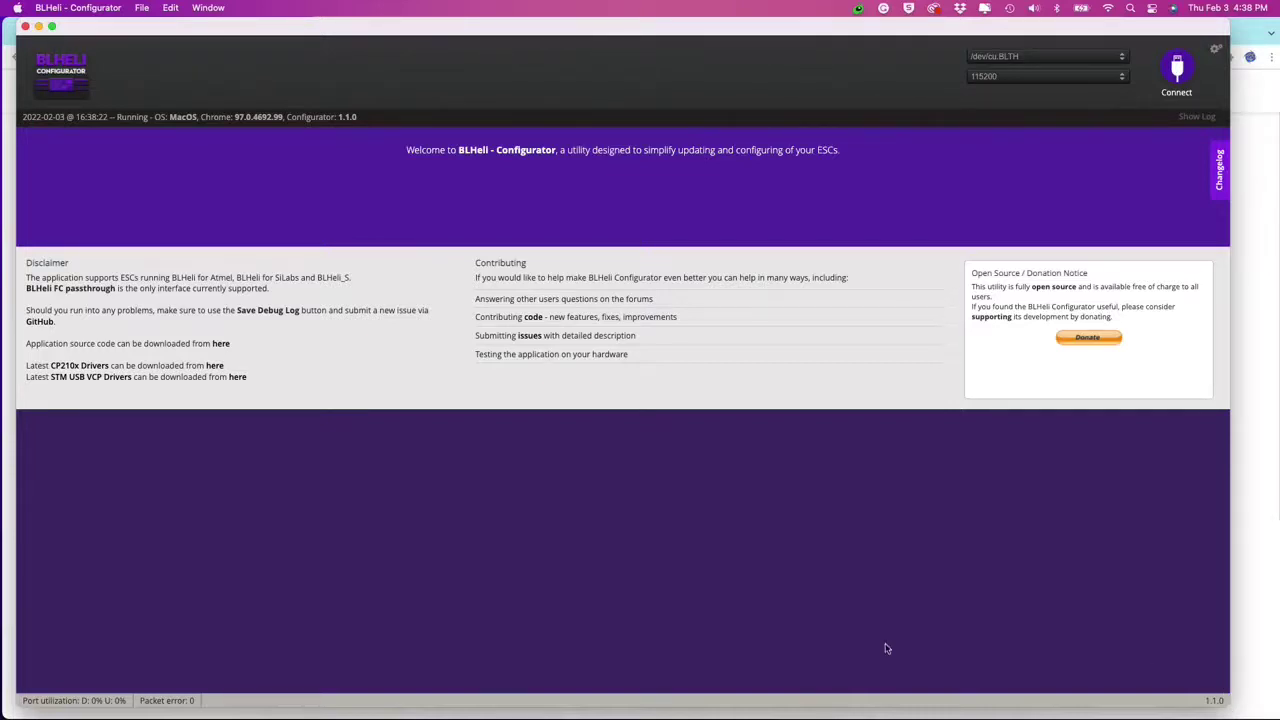
# - Check the list of available serial ports and read the setup from the connected ESCs
pyautogui.click(1014, 55)
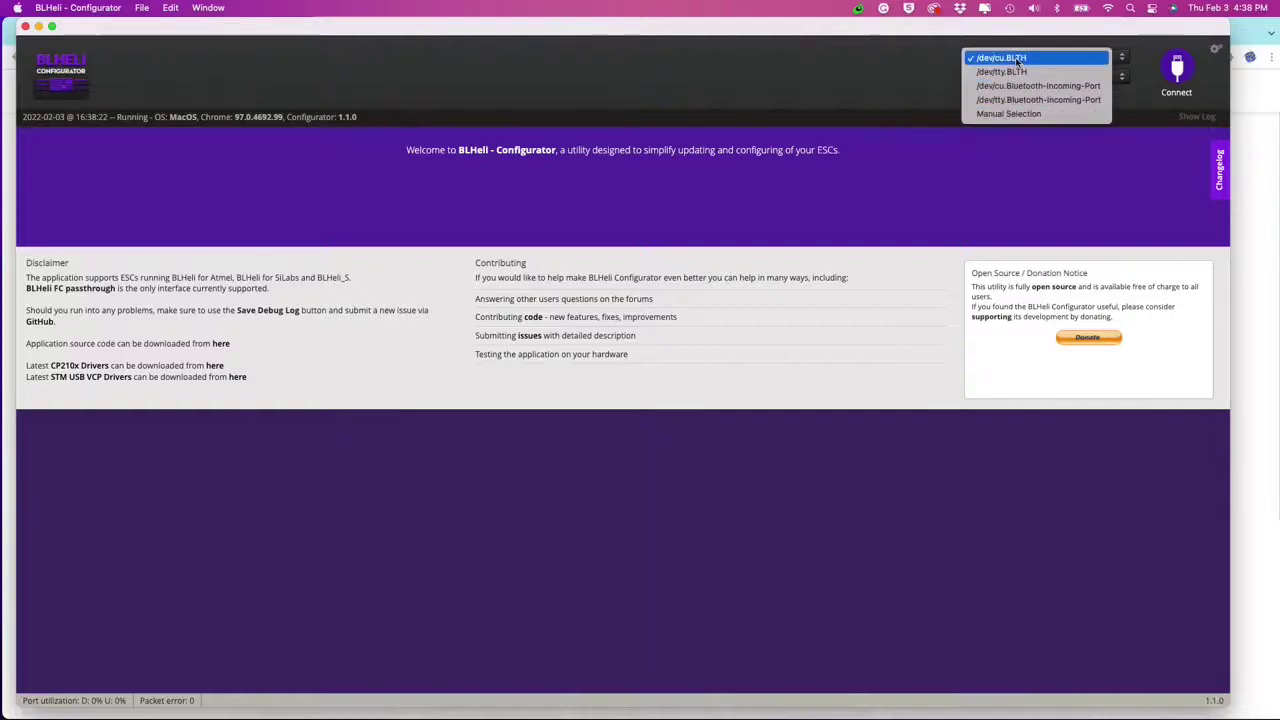
pyautogui.click(903, 65)
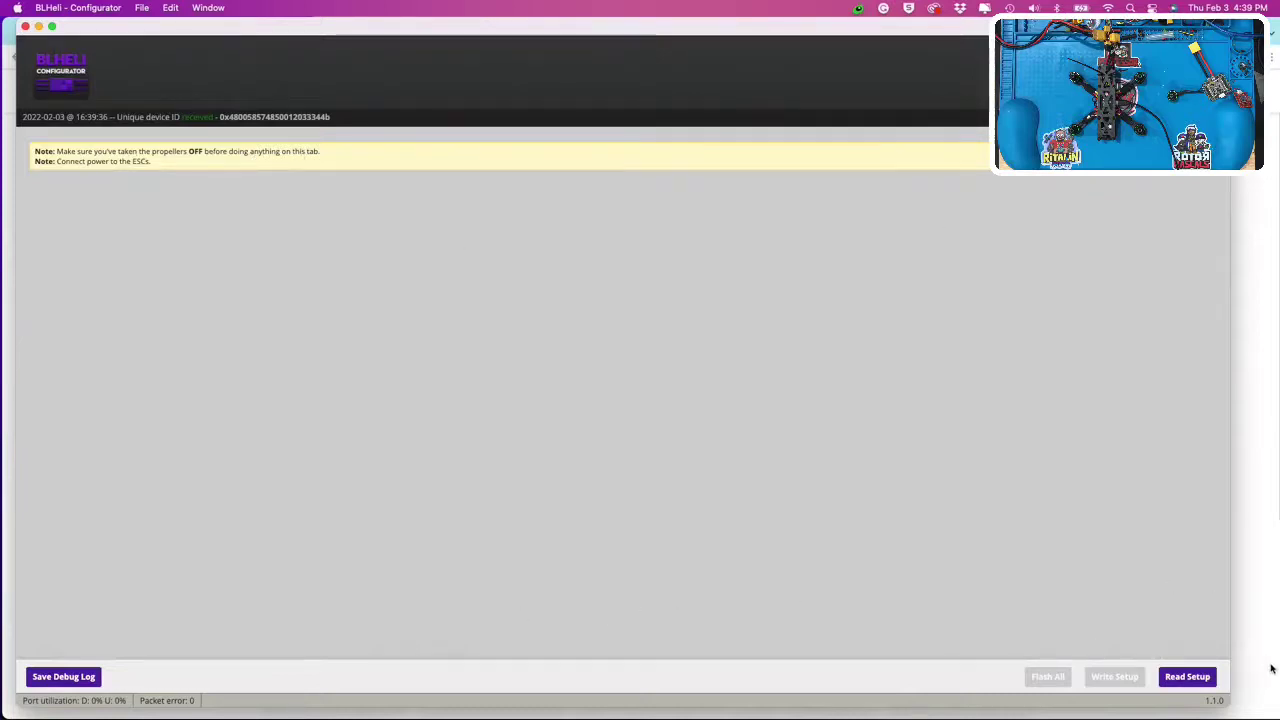
pyautogui.click(1190, 678)
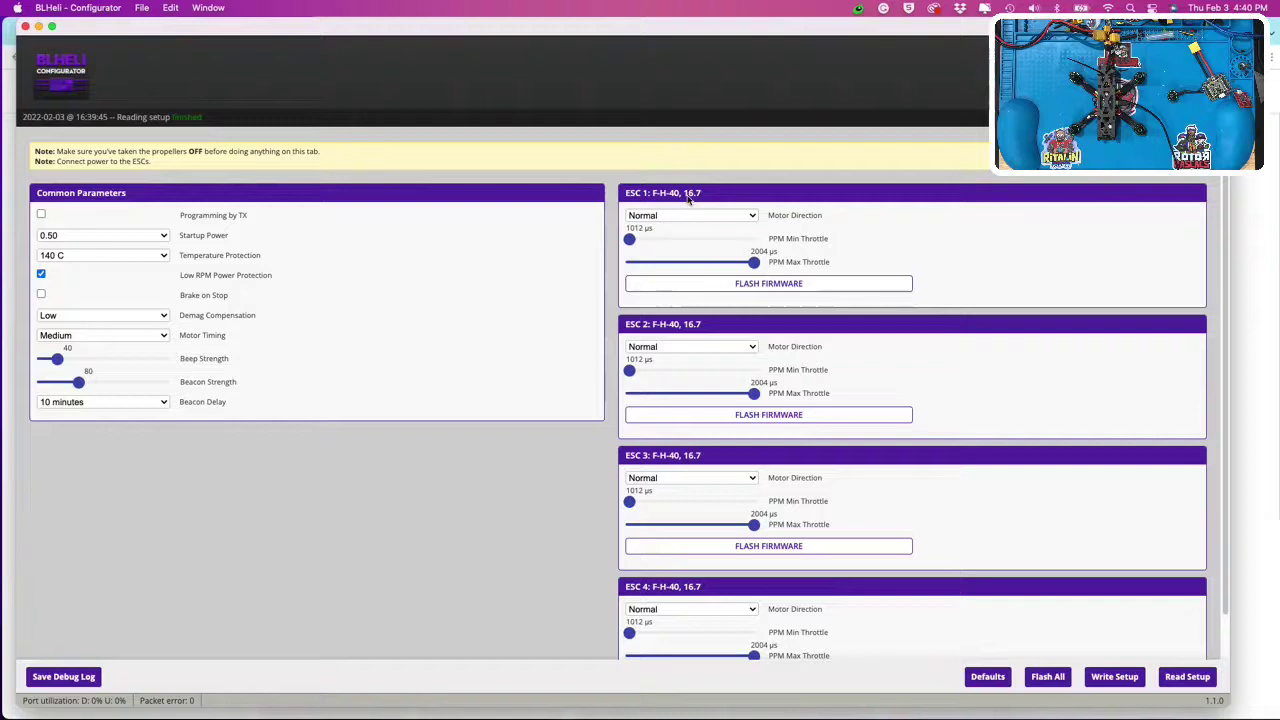
# - View the firmware versions offered for flashing ESC 1, and leave the target selection without flashing
pyautogui.click(785, 287)
pyautogui.click(445, 256)
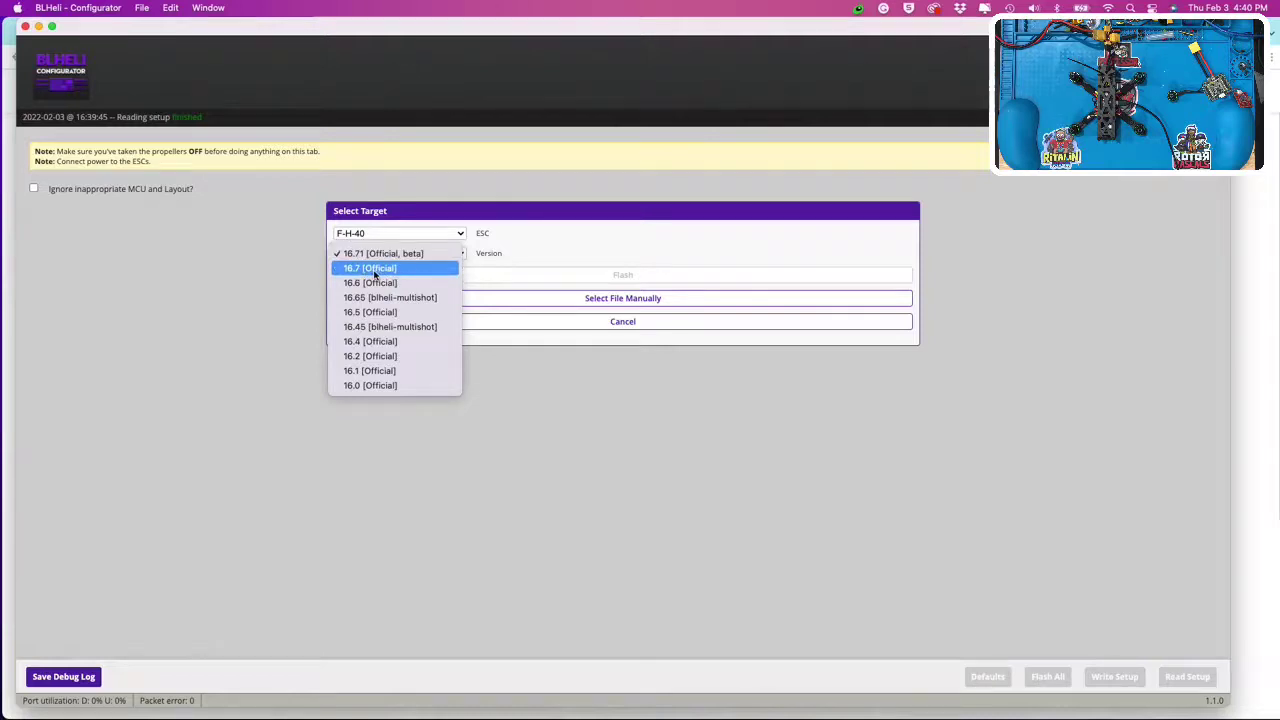
pyautogui.click(582, 251)
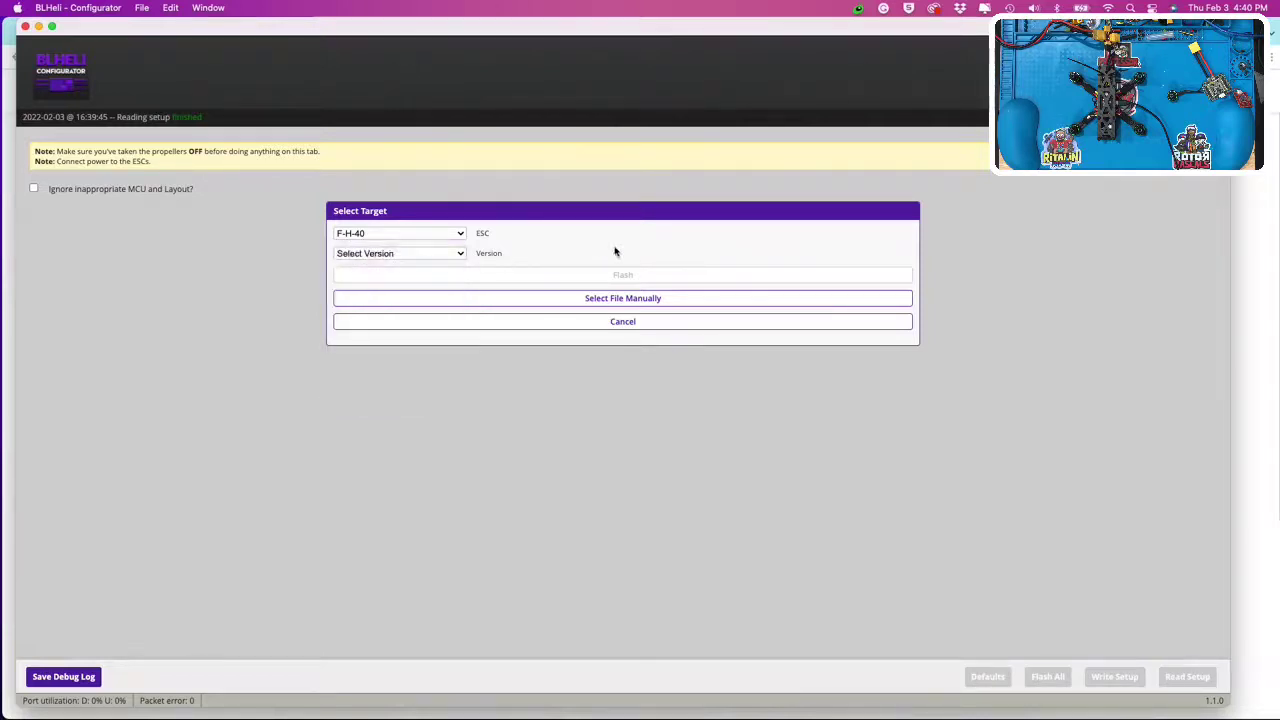
pyautogui.click(645, 325)
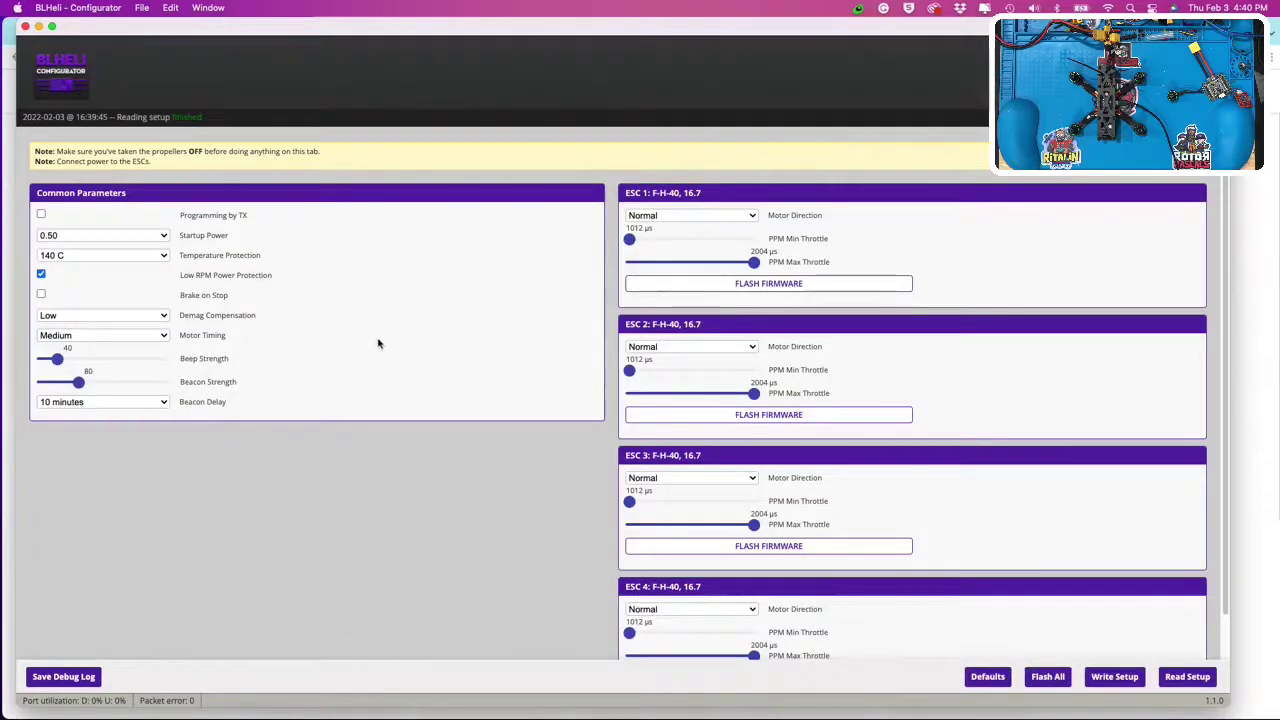
# - Enable Programming by TX in the common ESC parameters
pyautogui.scroll(-1, 863, 467)
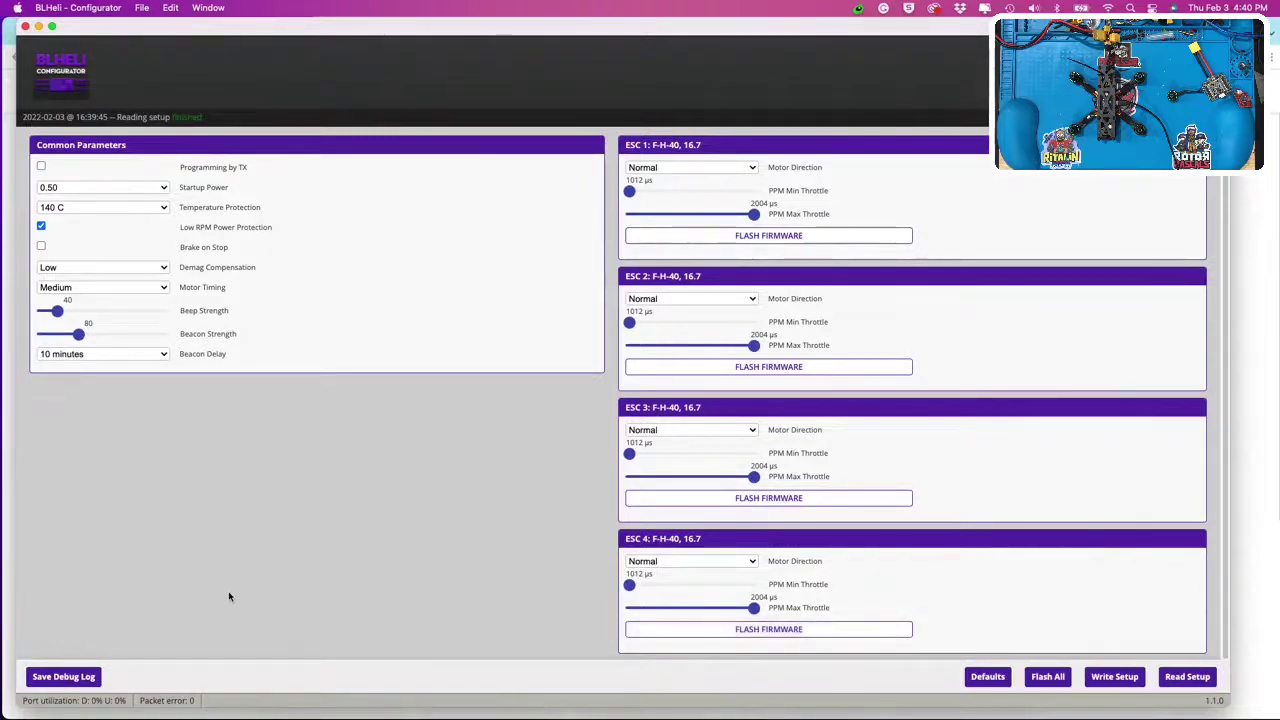
pyautogui.click(41, 166)
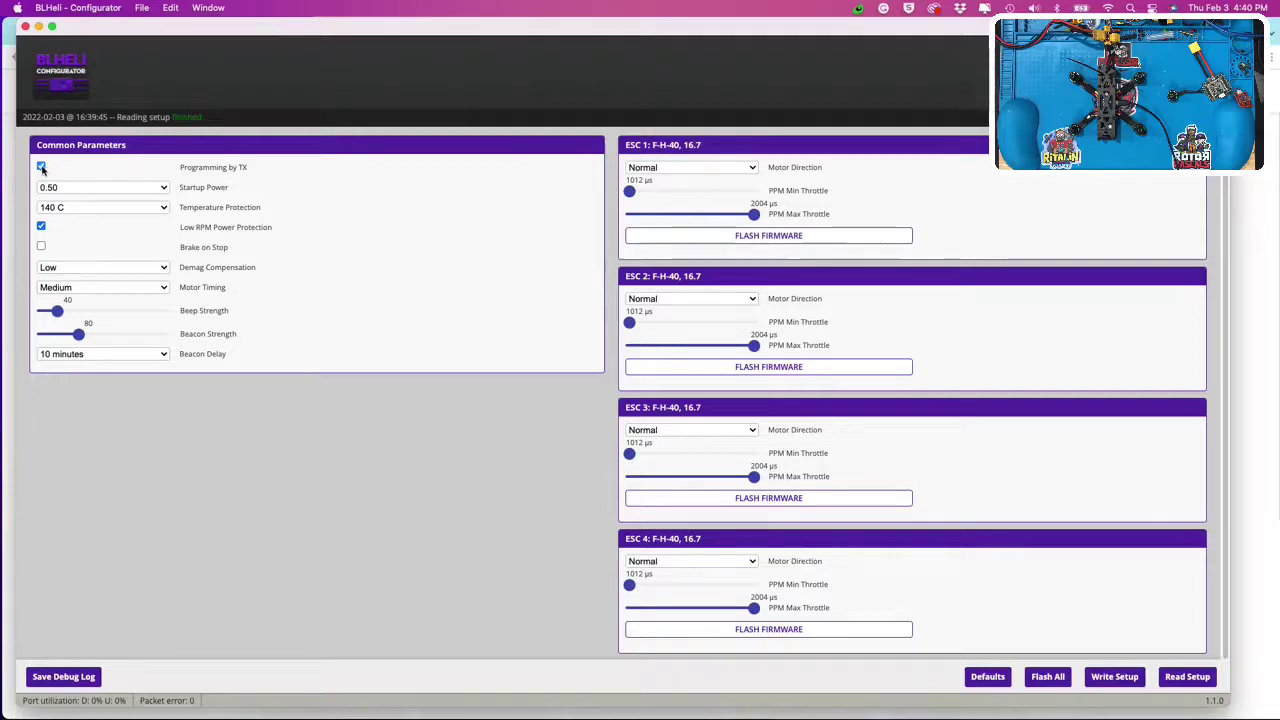
pyautogui.click(42, 166)
pyautogui.click(41, 167)
# - Review the motor direction options for ESC 1, keep Normal, and write the setup to the ESCs
pyautogui.click(700, 167)
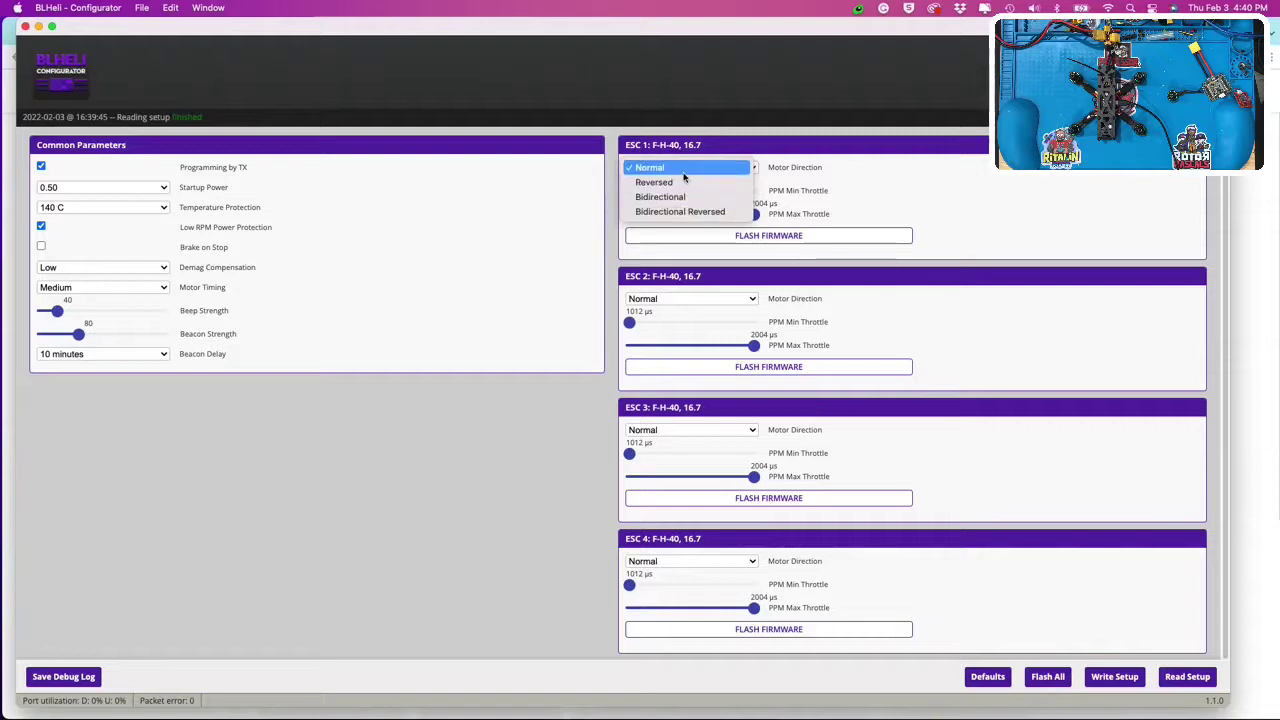
pyautogui.click(797, 172)
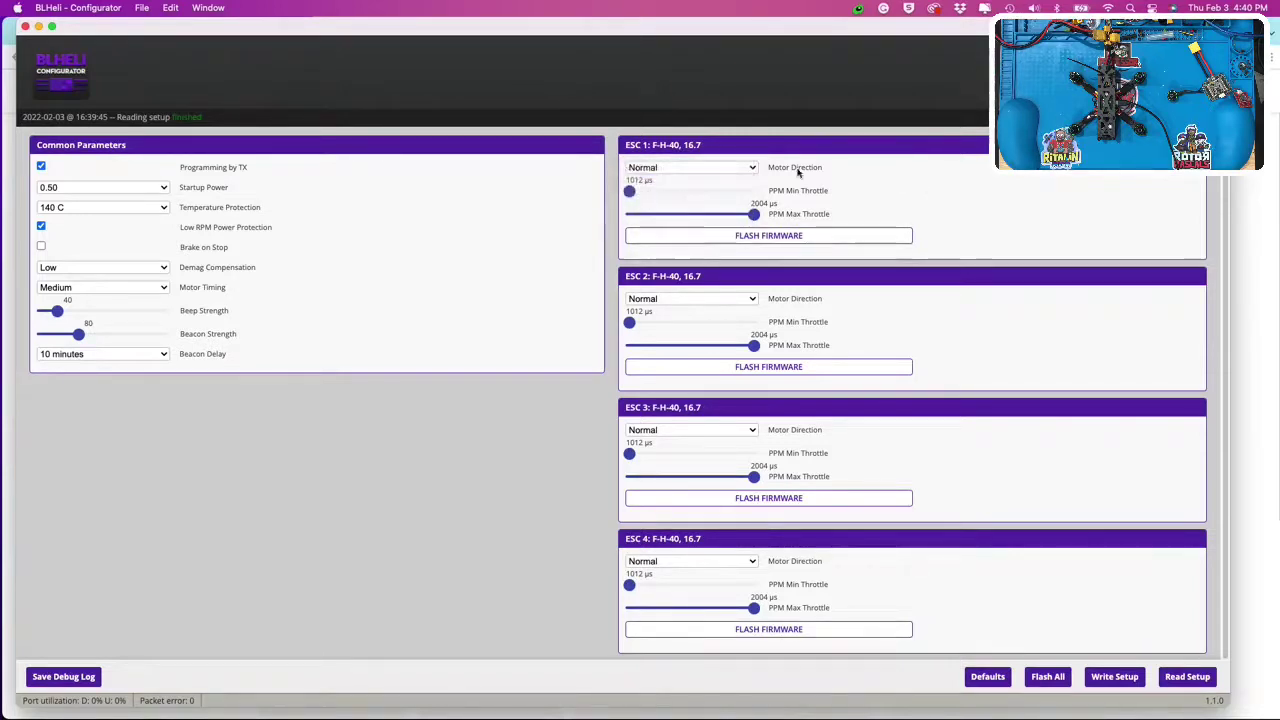
pyautogui.click(680, 168)
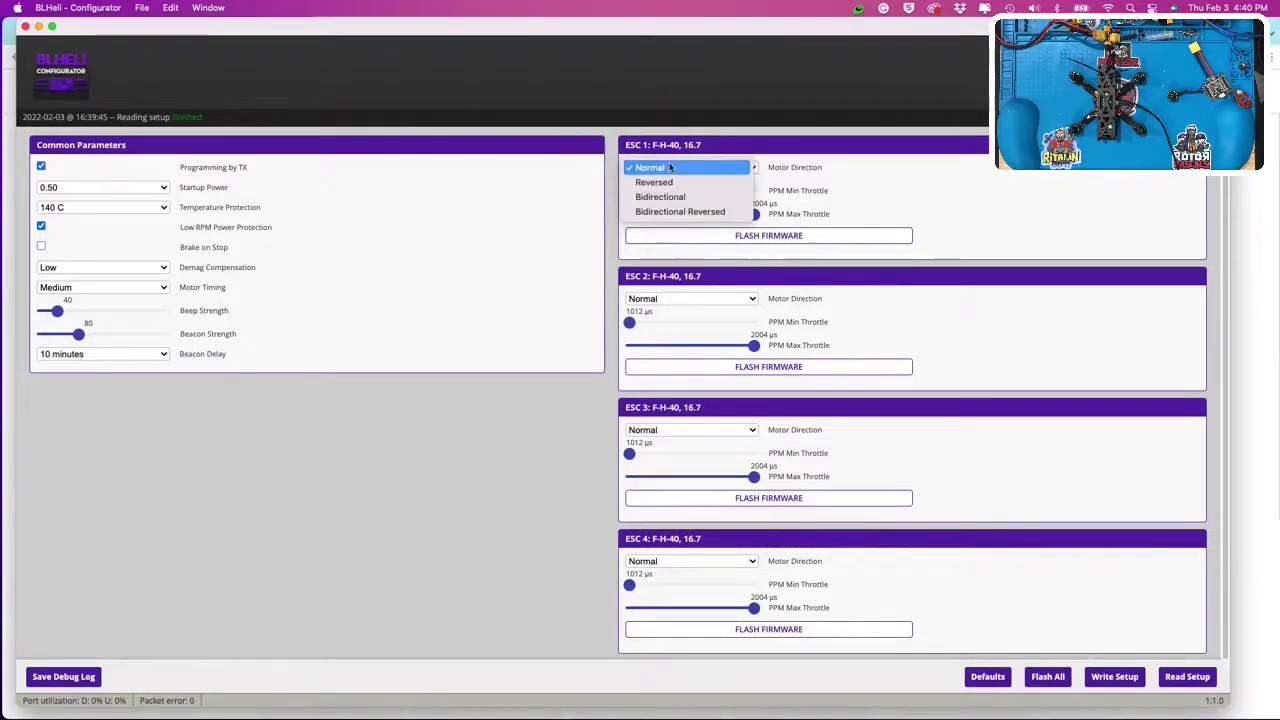
pyautogui.click(970, 178)
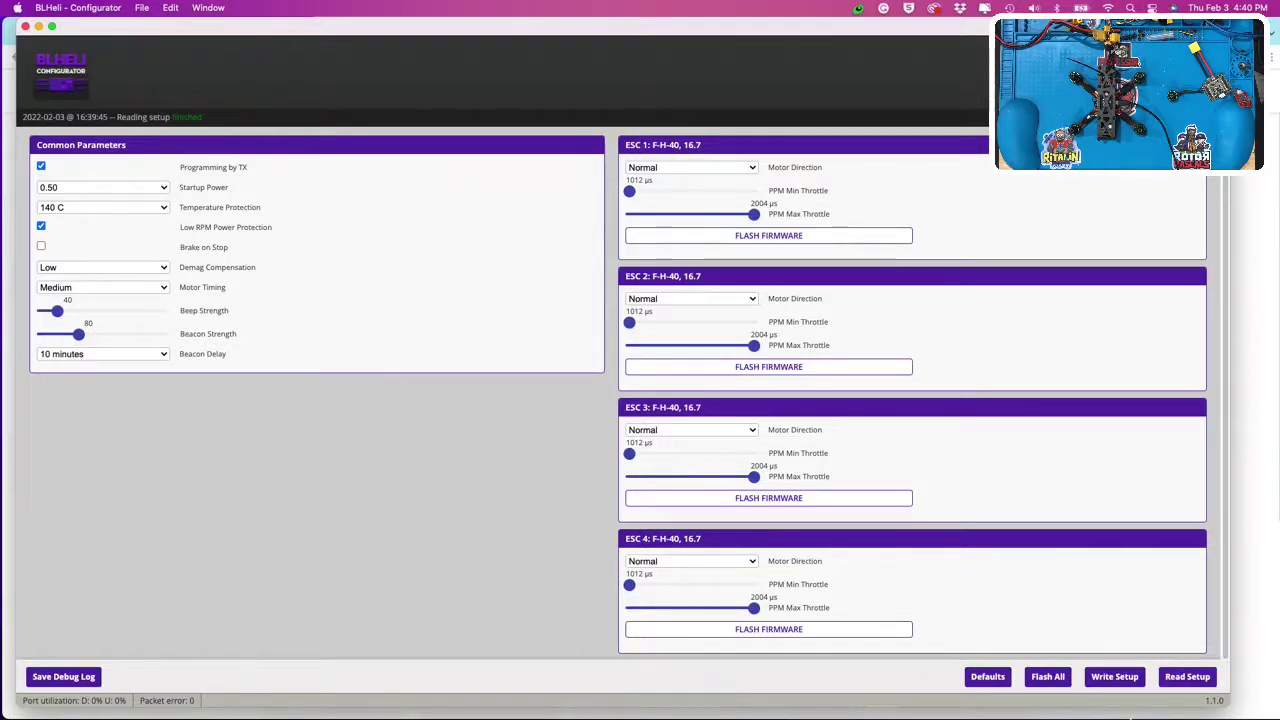
pyautogui.click(1108, 679)
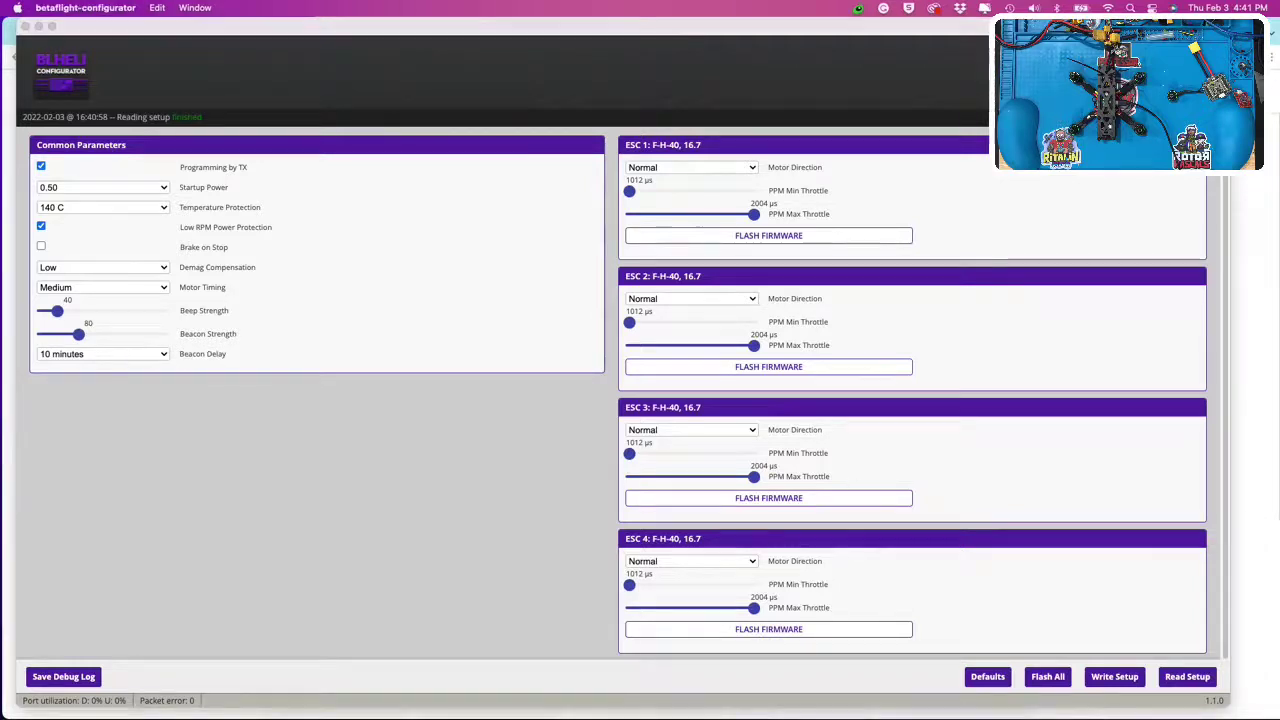
pyautogui.press('Return')
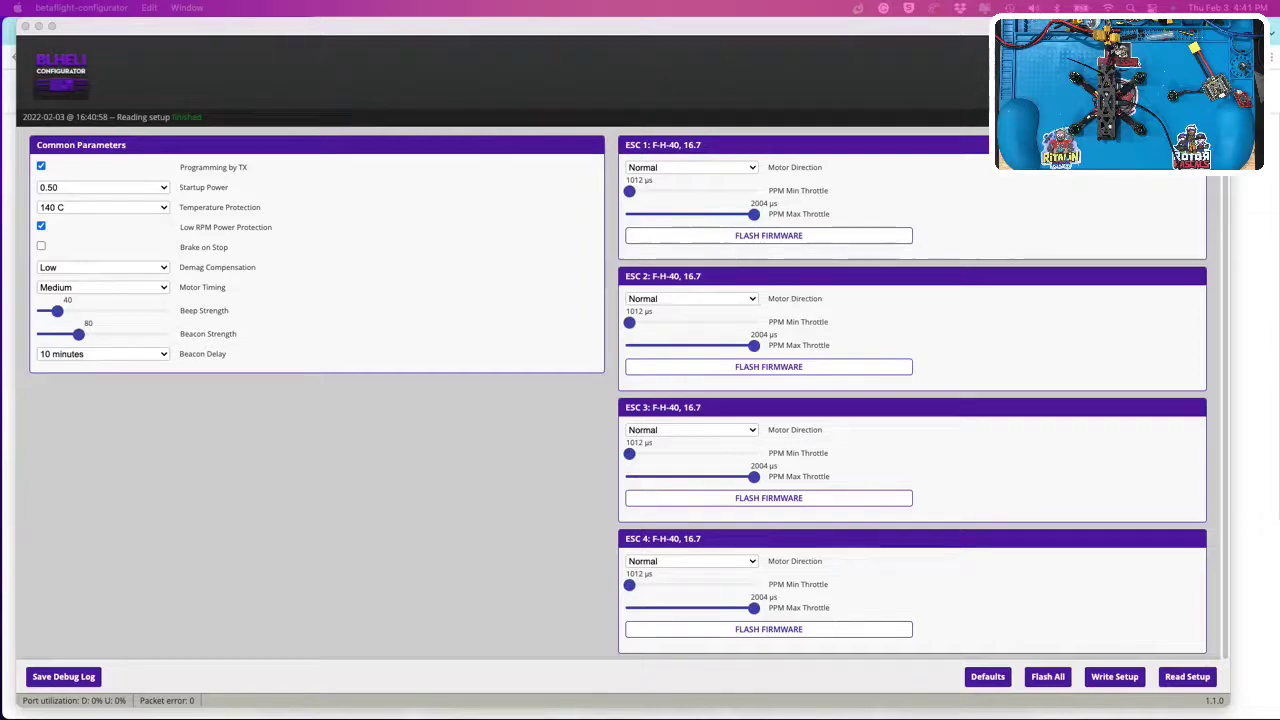
pyautogui.press('super+q')
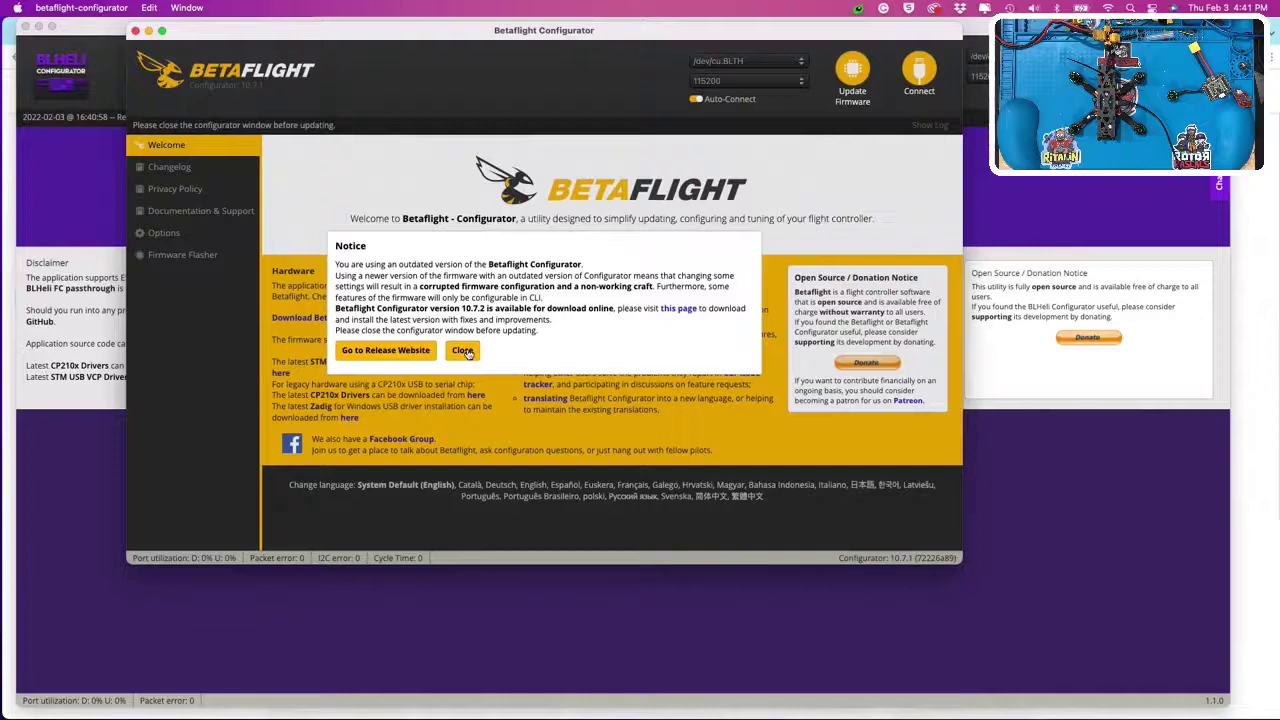
pyautogui.click(463, 351)
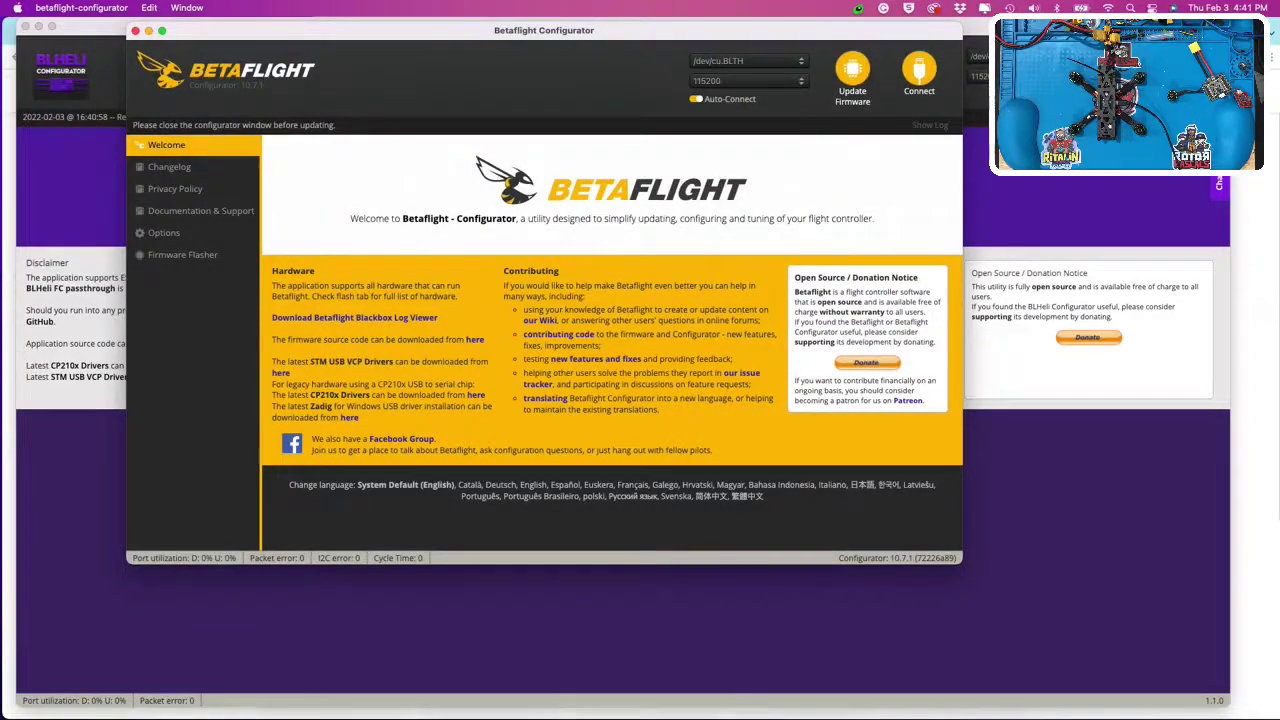
pyautogui.press('super+q')
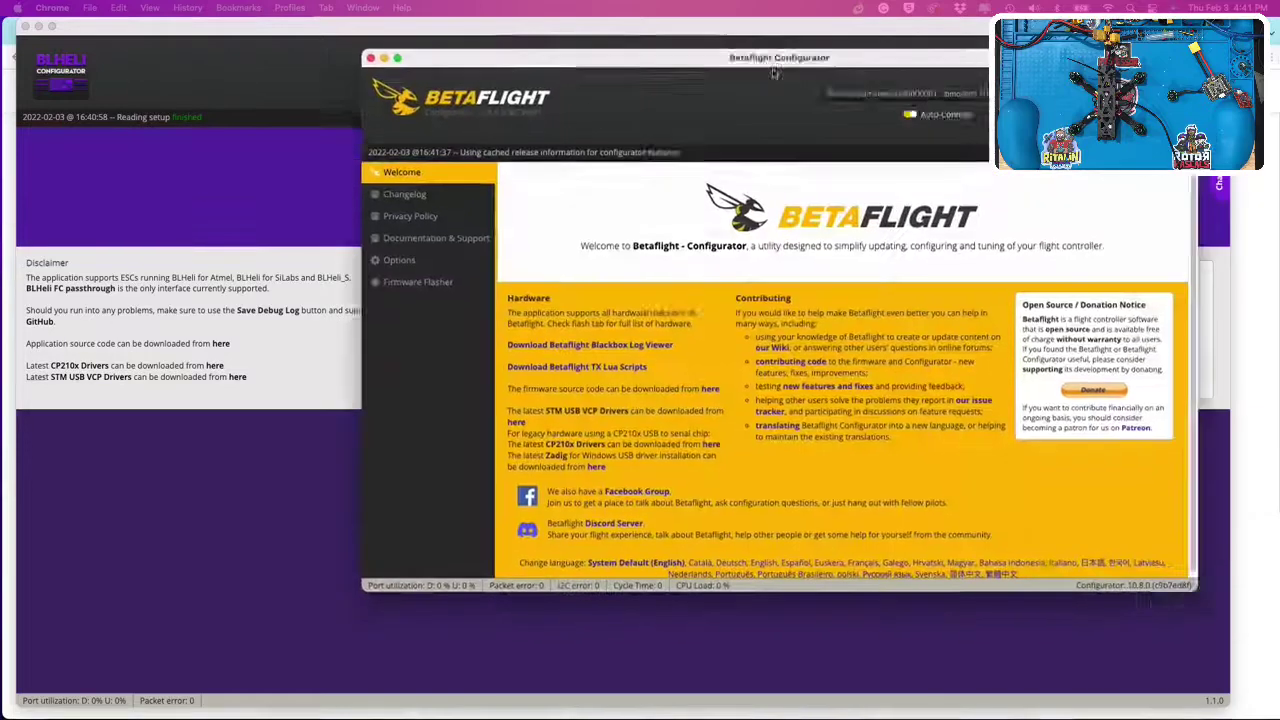
# - Enlarge the Betaflight Configurator 10.8.0 window to fill the screen and calibrate the accelerometer
pyautogui.moveTo(862, 52); pyautogui.dragTo(553, 25)
pyautogui.moveTo(838, 551); pyautogui.dragTo(1256, 714)
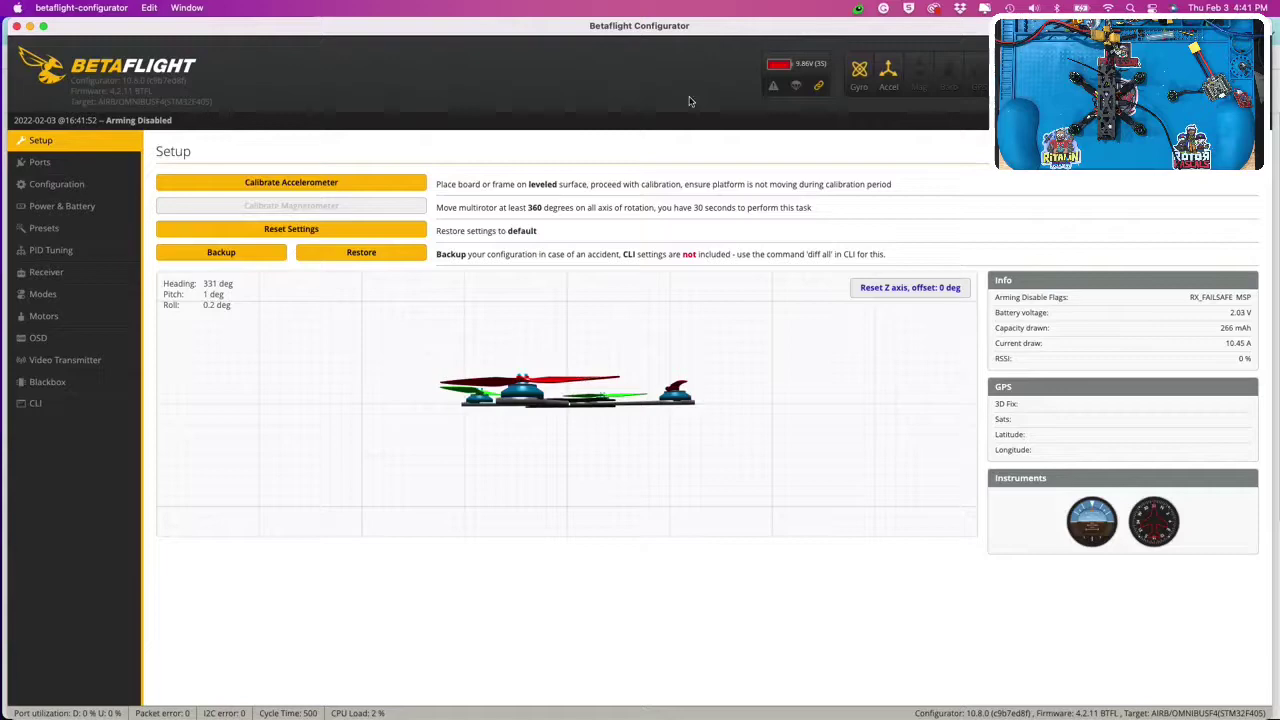
pyautogui.click(300, 183)
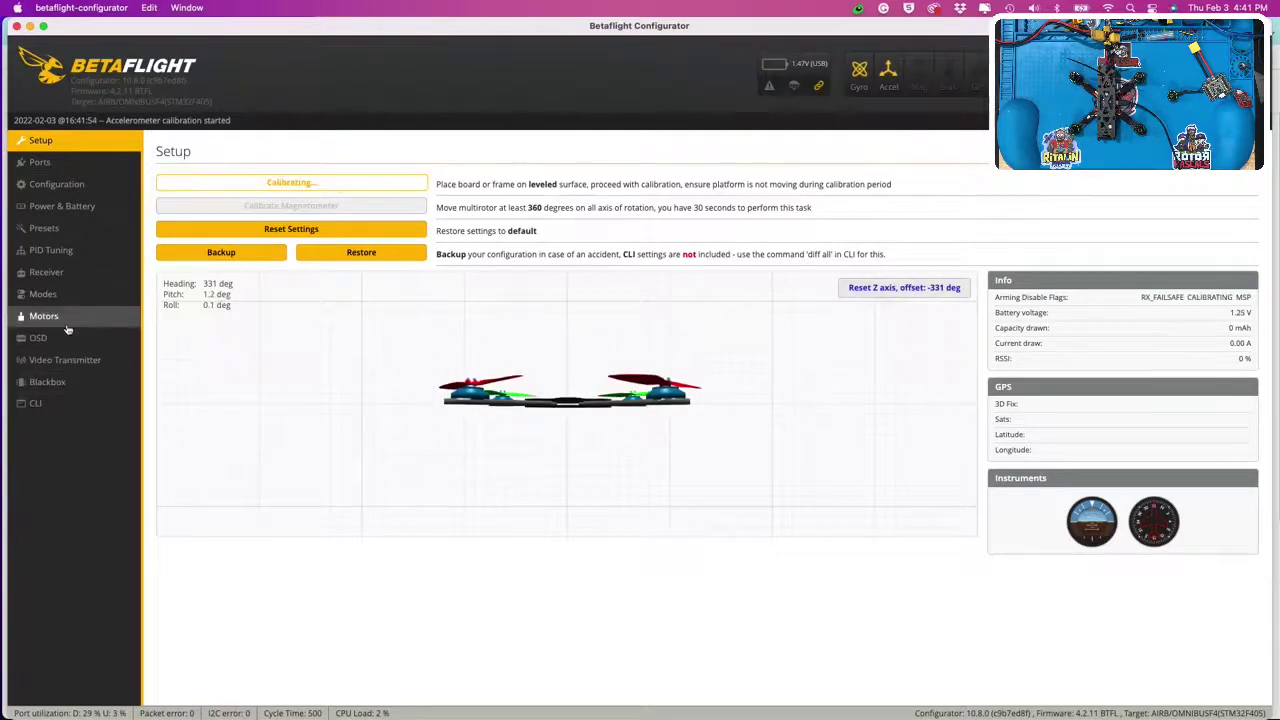
# - Enable motor test mode for the motors, raise the master throttle to 2000, and lower it back to 1000
pyautogui.click(60, 316)
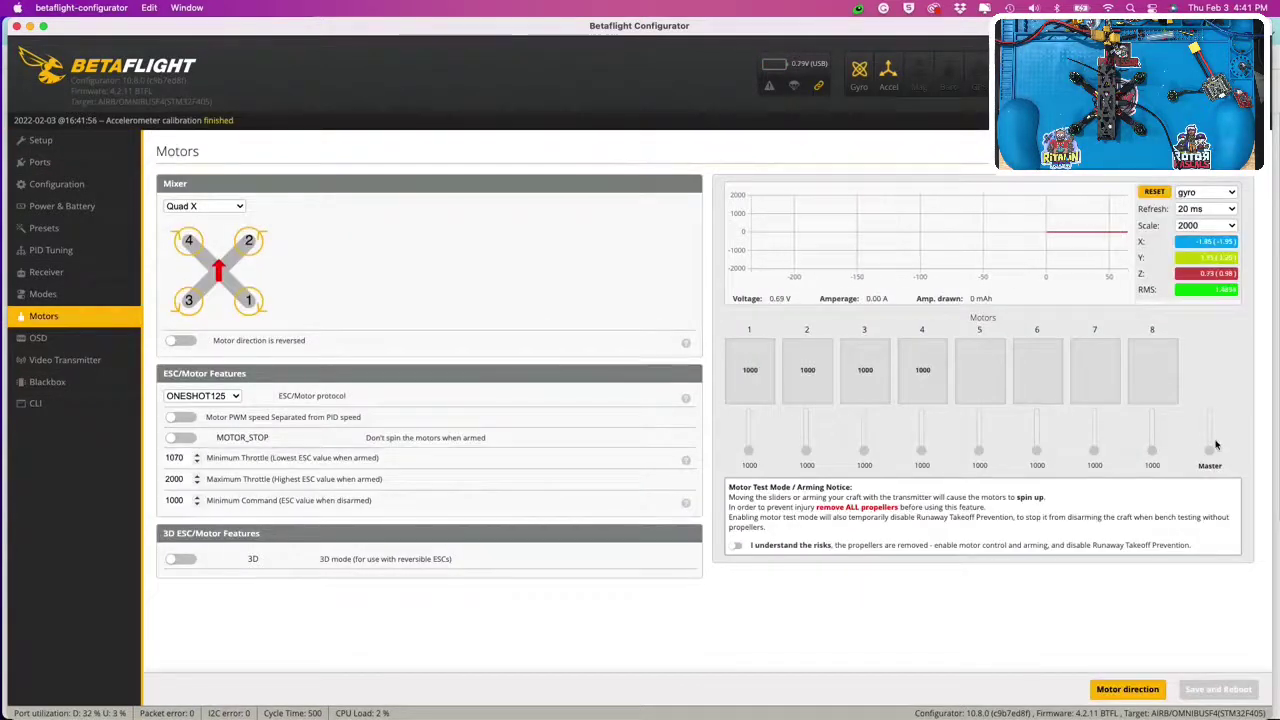
pyautogui.click(736, 545)
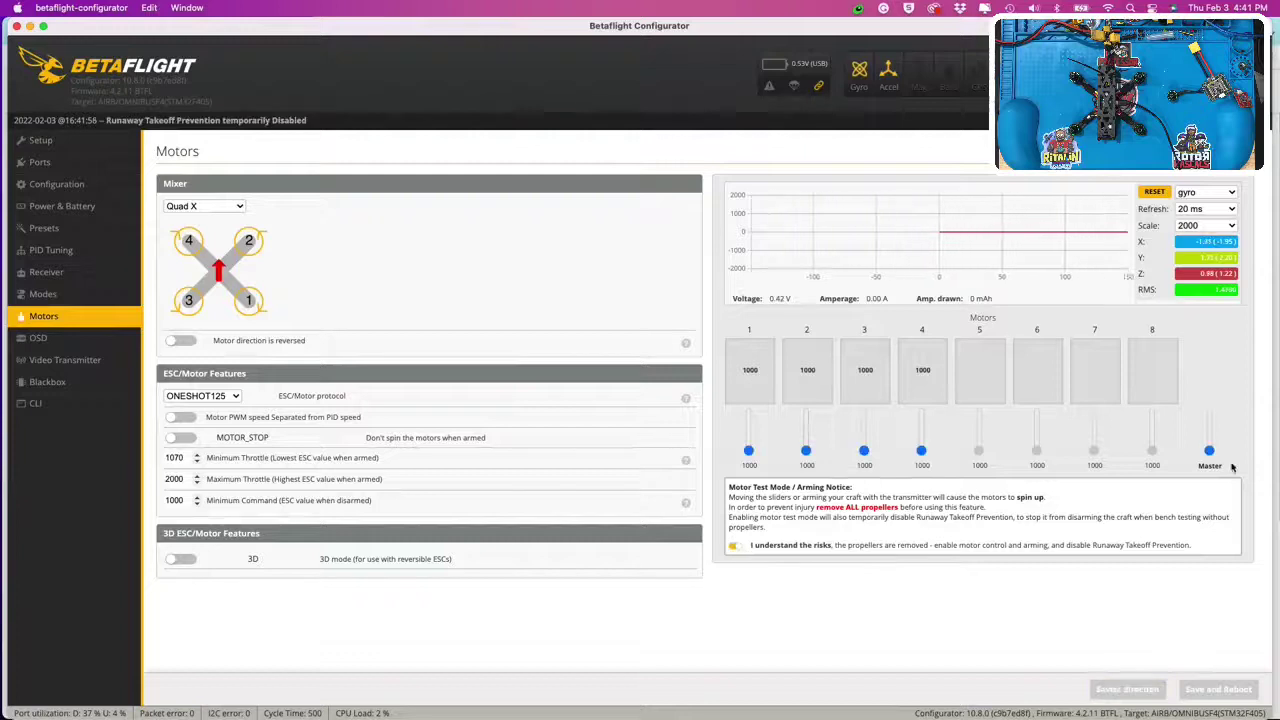
pyautogui.moveTo(1208, 452); pyautogui.dragTo(1211, 372)
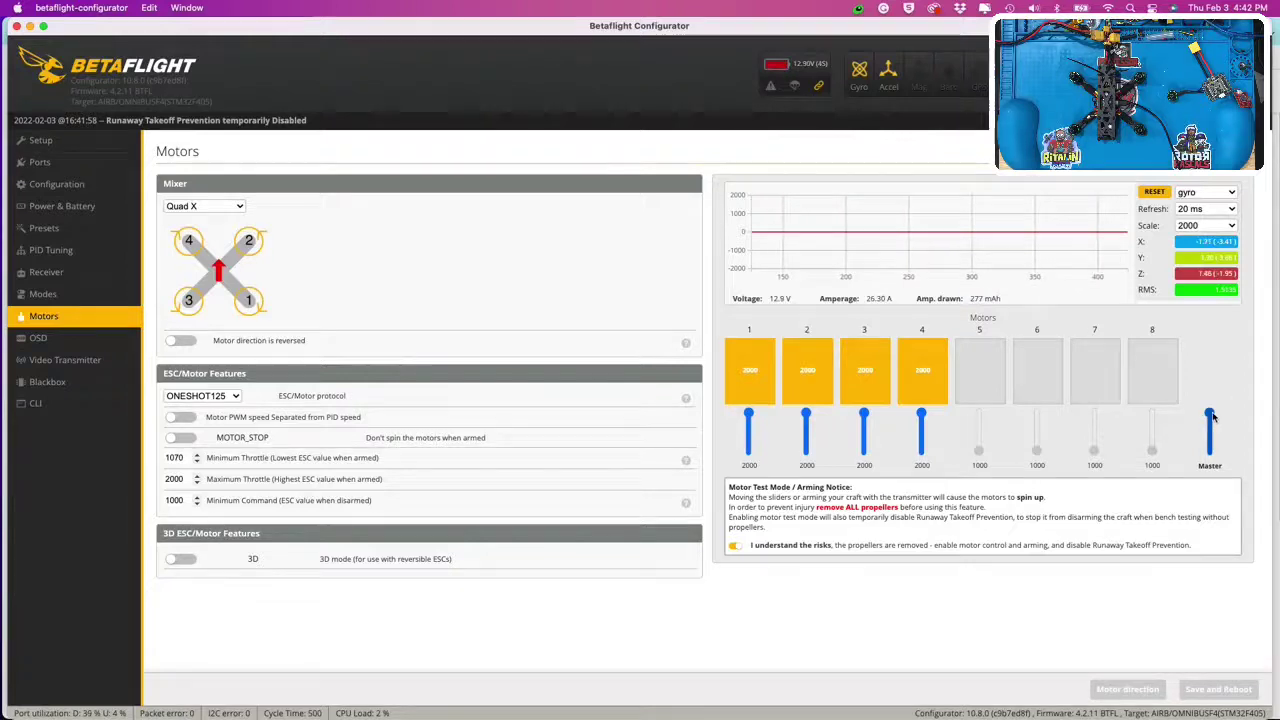
pyautogui.moveTo(1210, 414); pyautogui.dragTo(1214, 468)
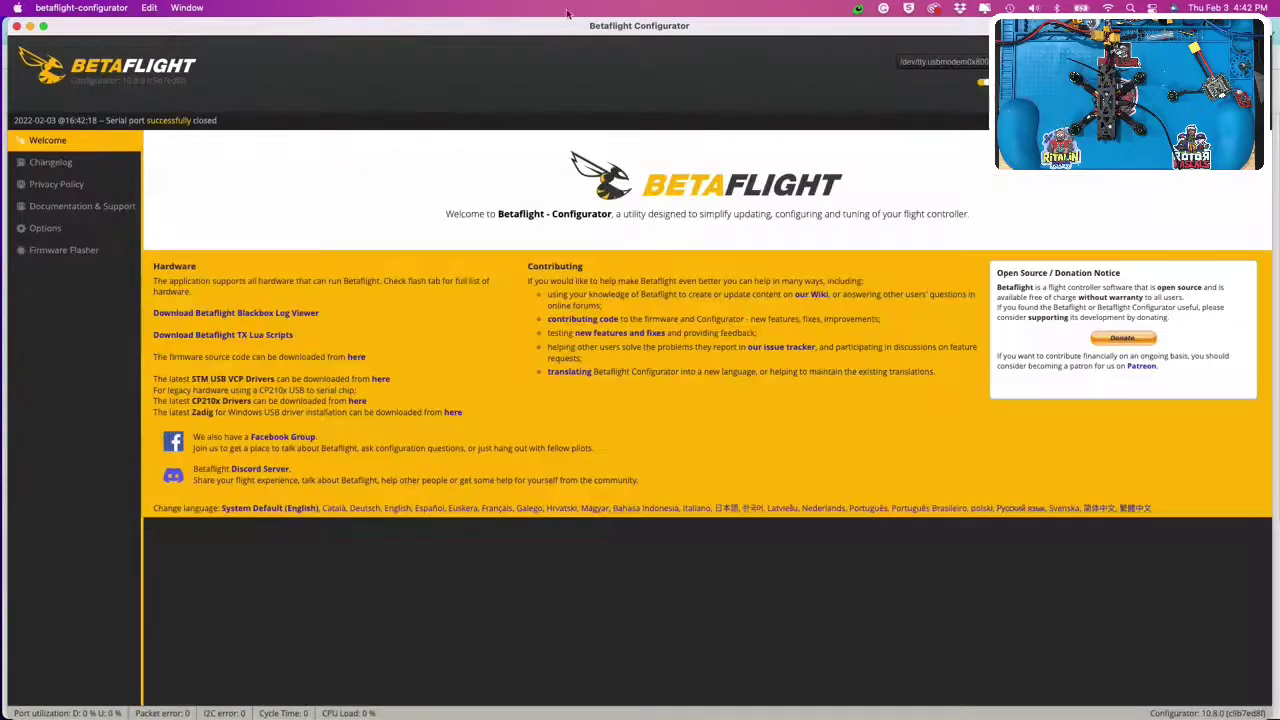
# - Close Betaflight Configurator, switch to BLHeli - Configurator, connect to the flight controller, and read the ESC setup
pyautogui.moveTo(720, 30); pyautogui.dragTo(754, 41)
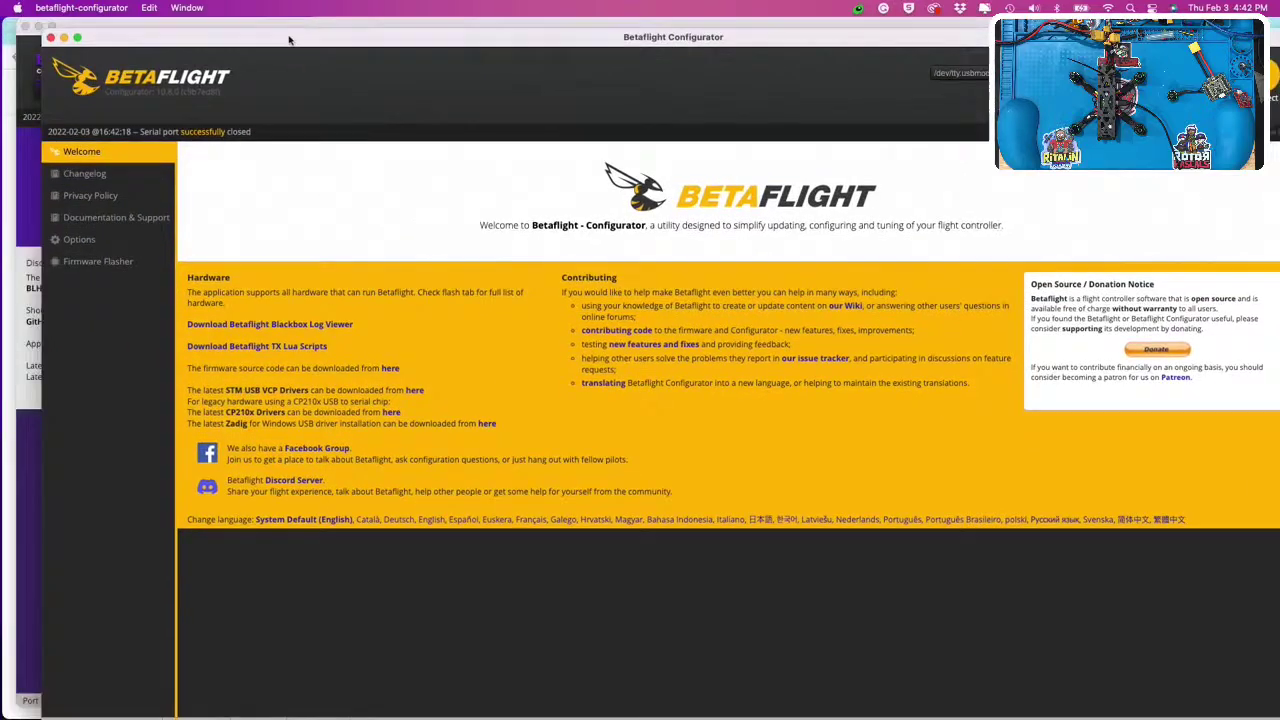
pyautogui.click(51, 37)
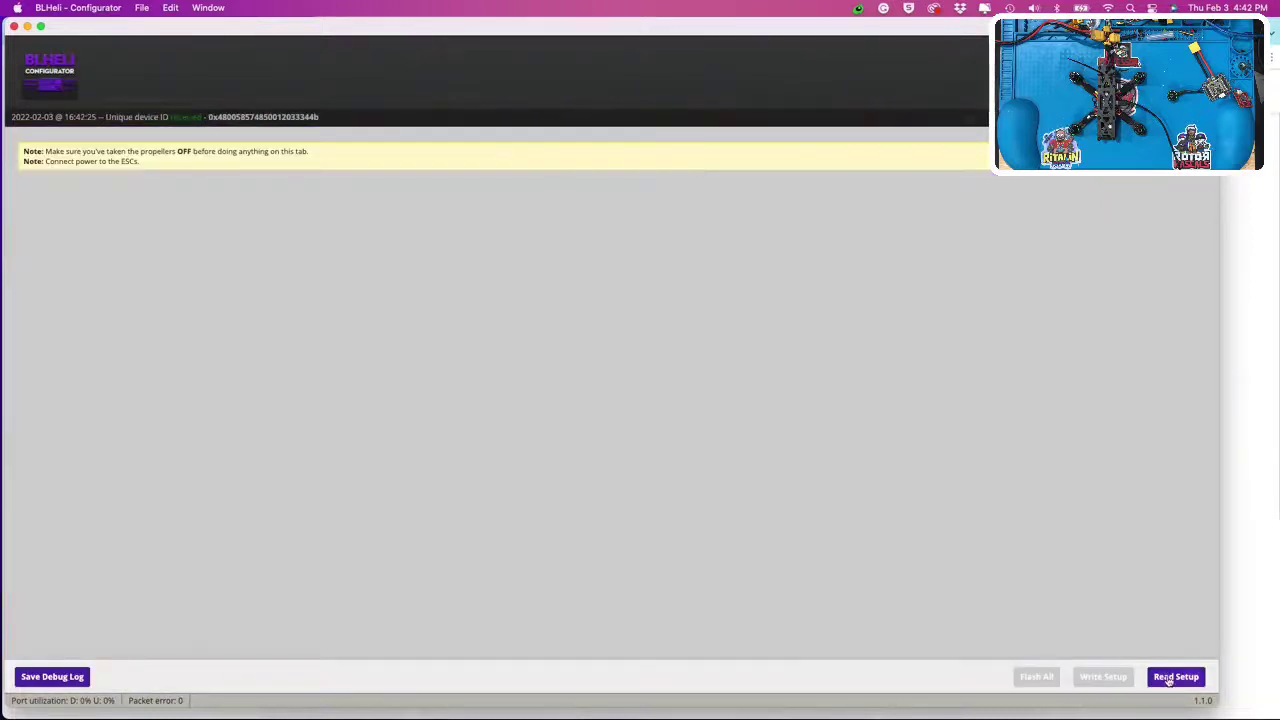
pyautogui.click(1168, 680)
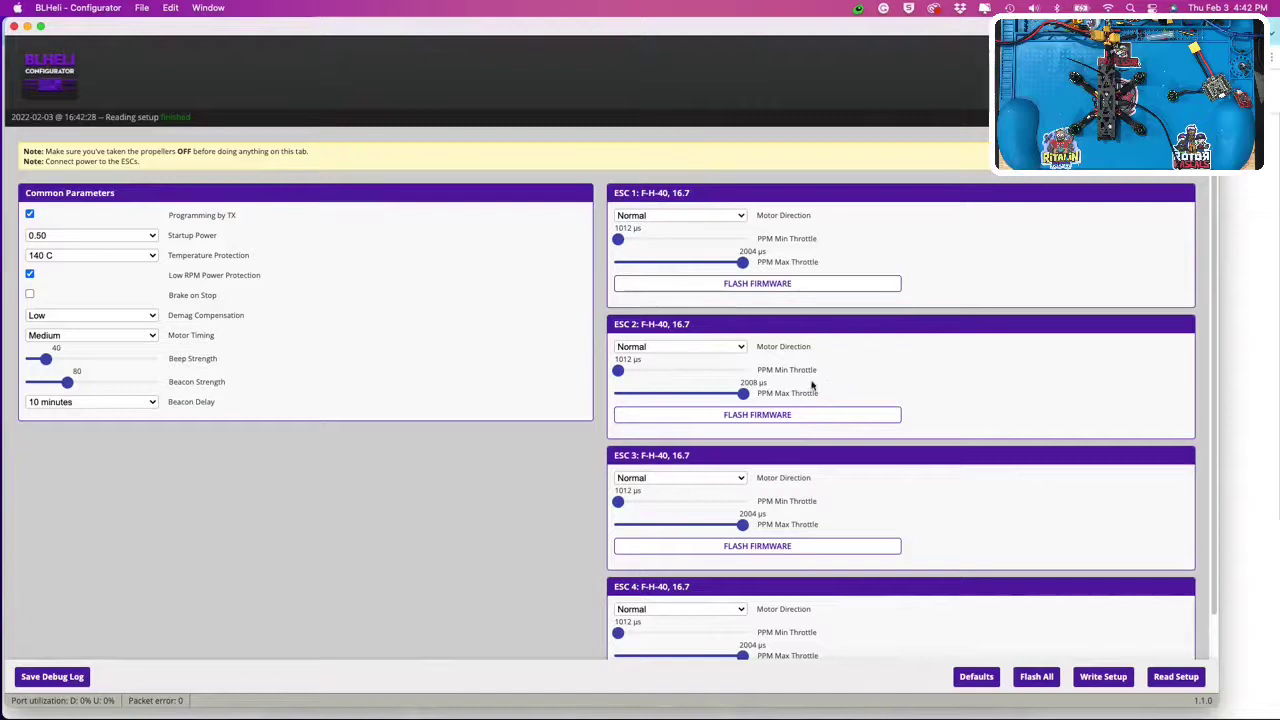
# - Set the PPM Max Throttle of ESC 2 to 2004 µs to match the other ESCs
pyautogui.scroll(-1, 743, 535)
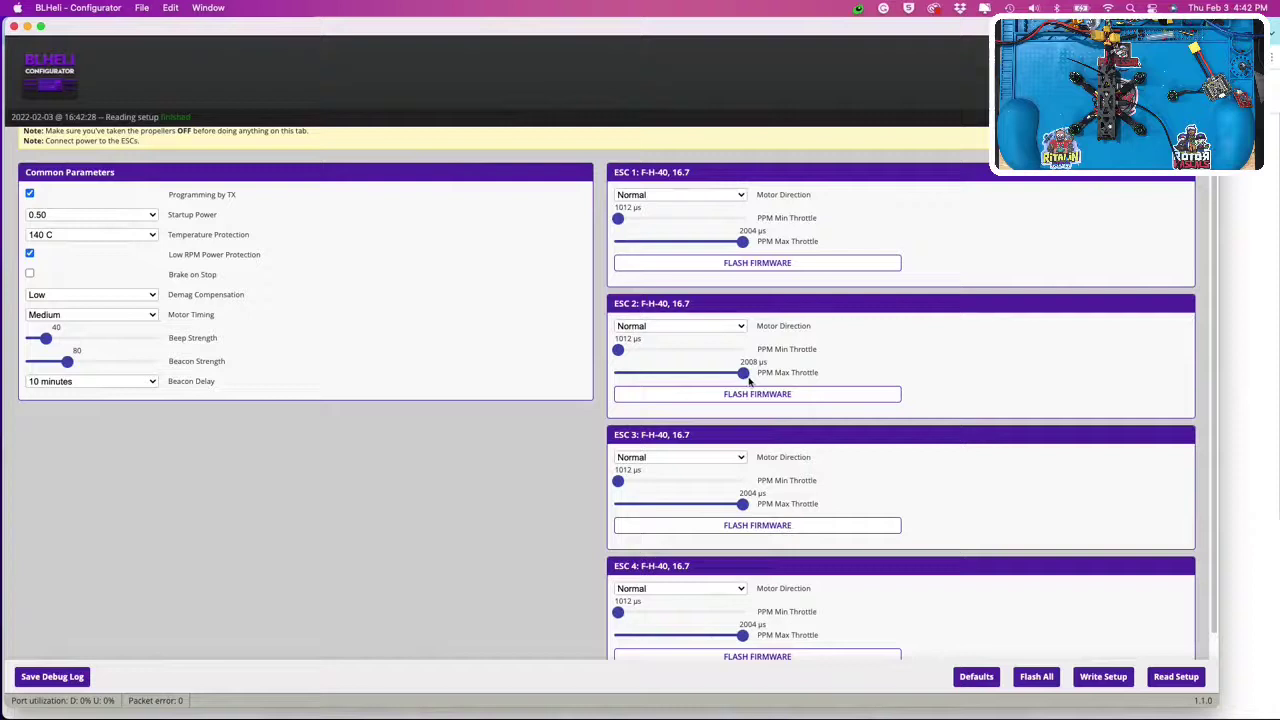
pyautogui.moveTo(743, 372); pyautogui.dragTo(743, 381)
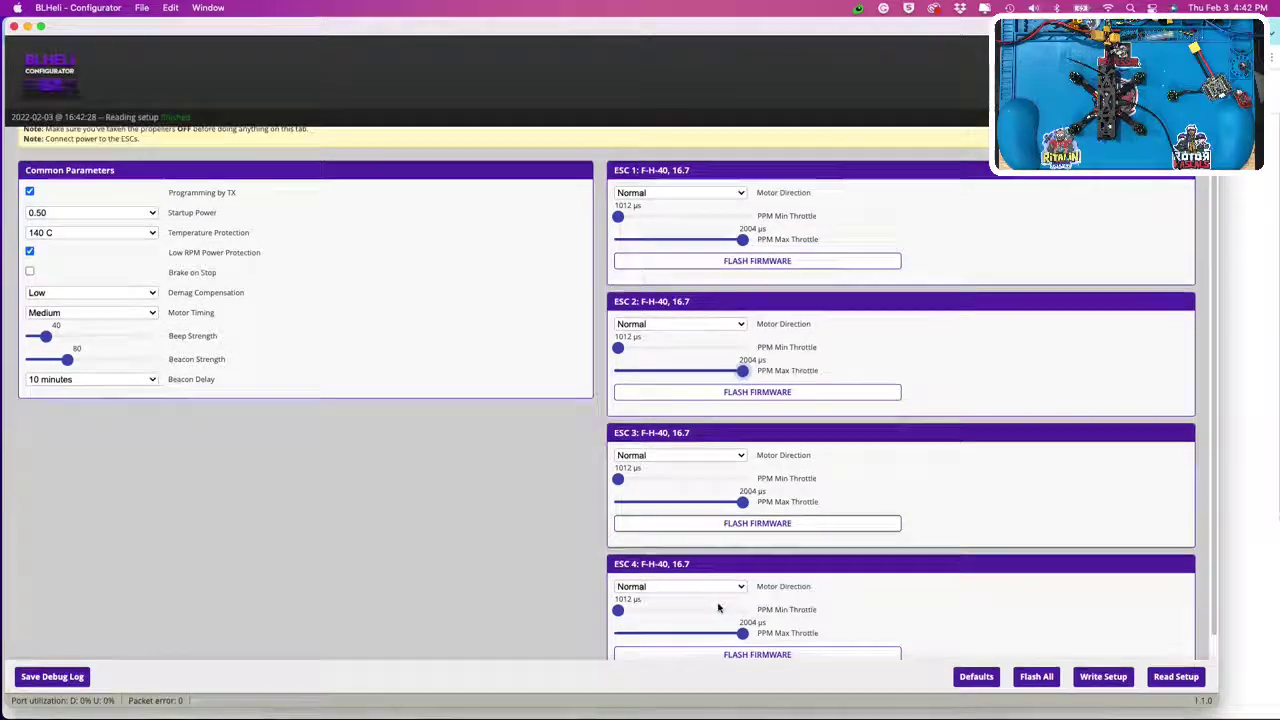
# - Disable Programming by TX and write the setup to the ESCs, reading it back before disconnecting
pyautogui.scroll(-1, 717, 600)
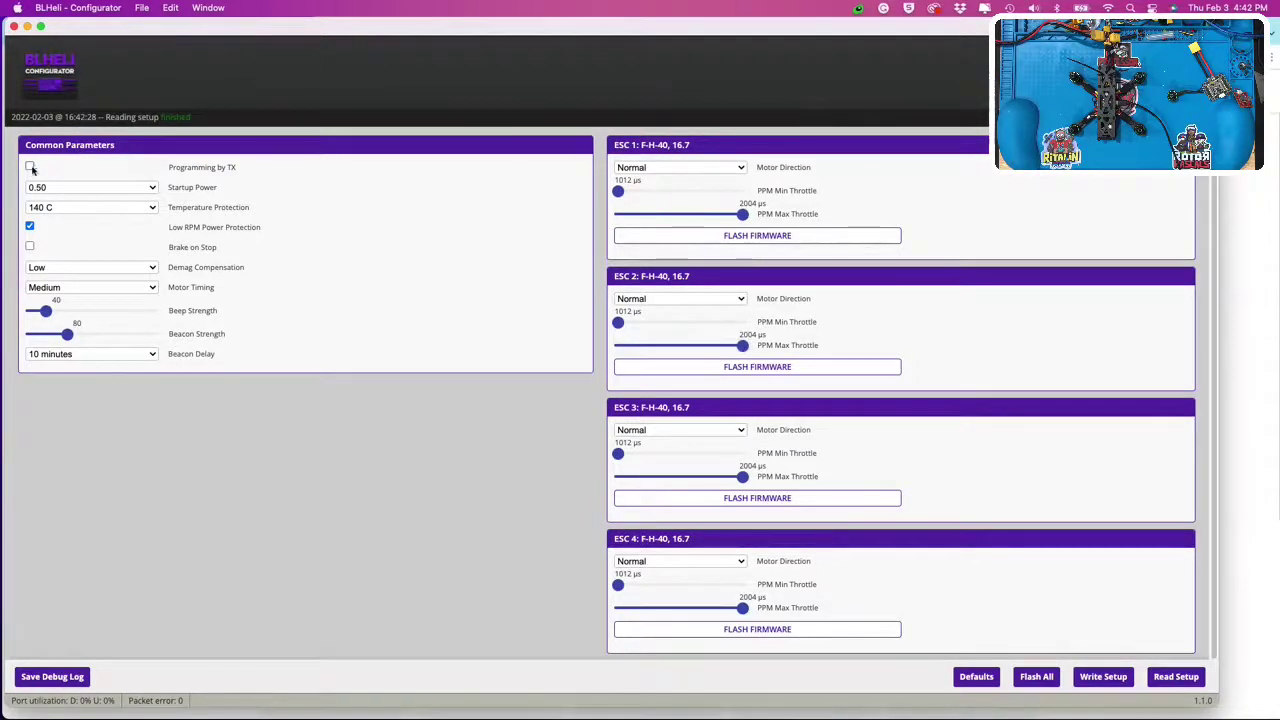
pyautogui.click(1103, 677)
pyautogui.click(1176, 677)
pyautogui.click(1220, 72)
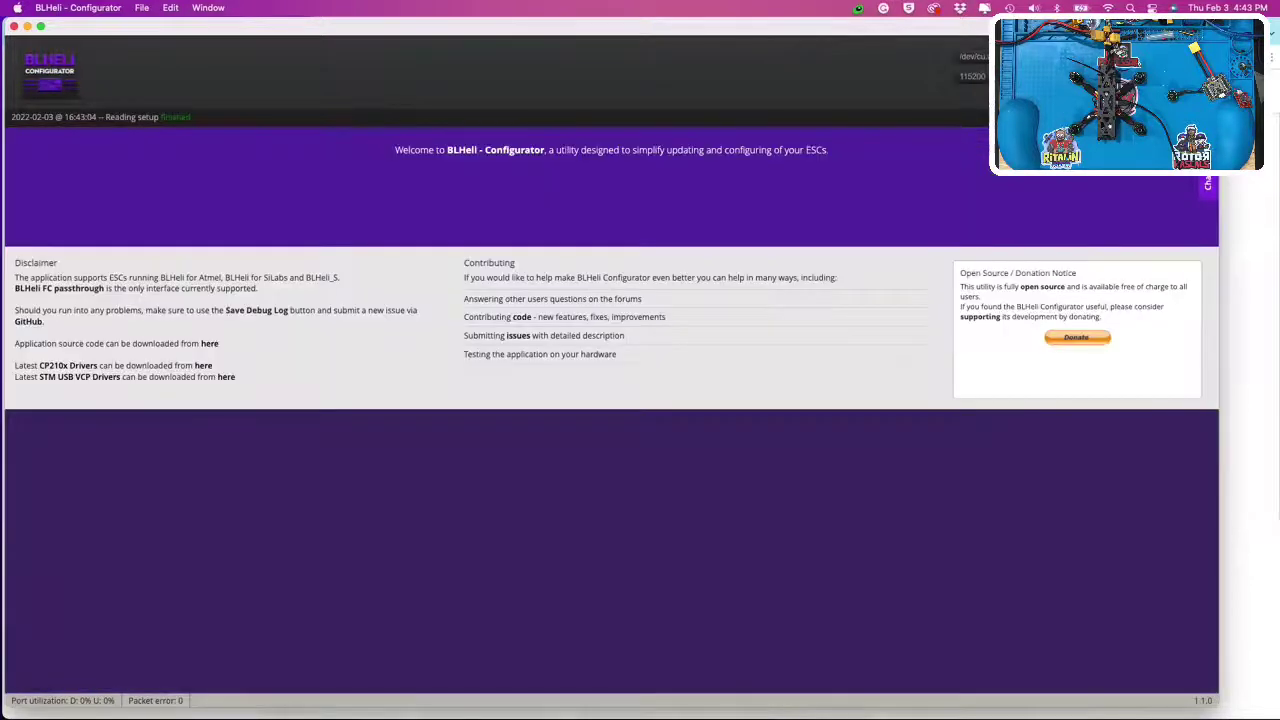